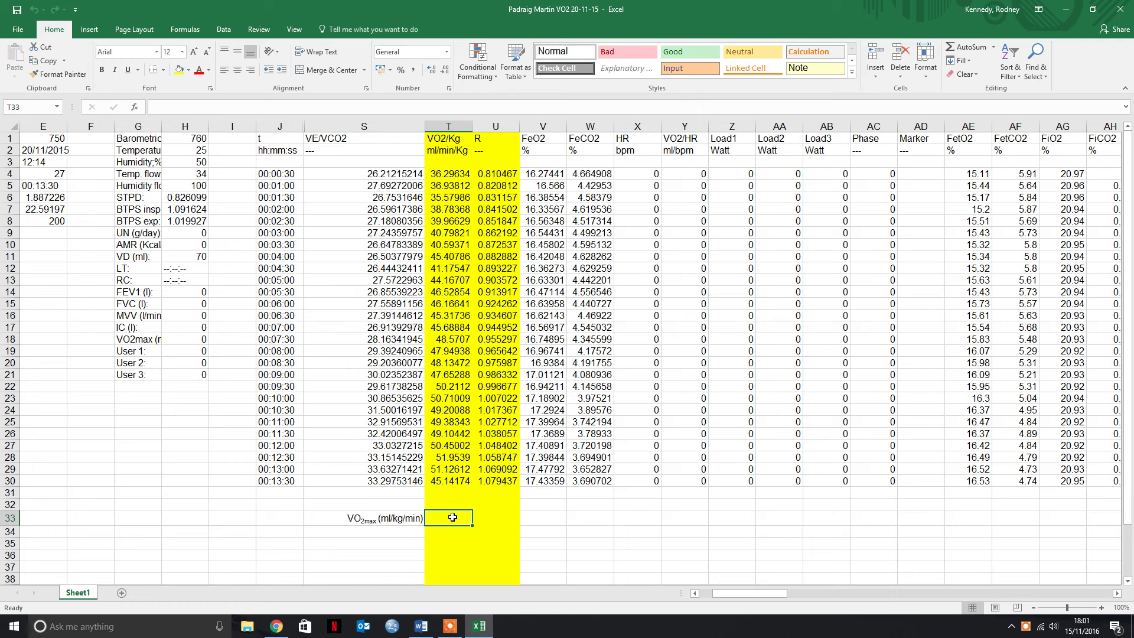
Calculate the VO2max in cell T33 as the maximum of T4:T30.
{"action": "type", "text": "="}
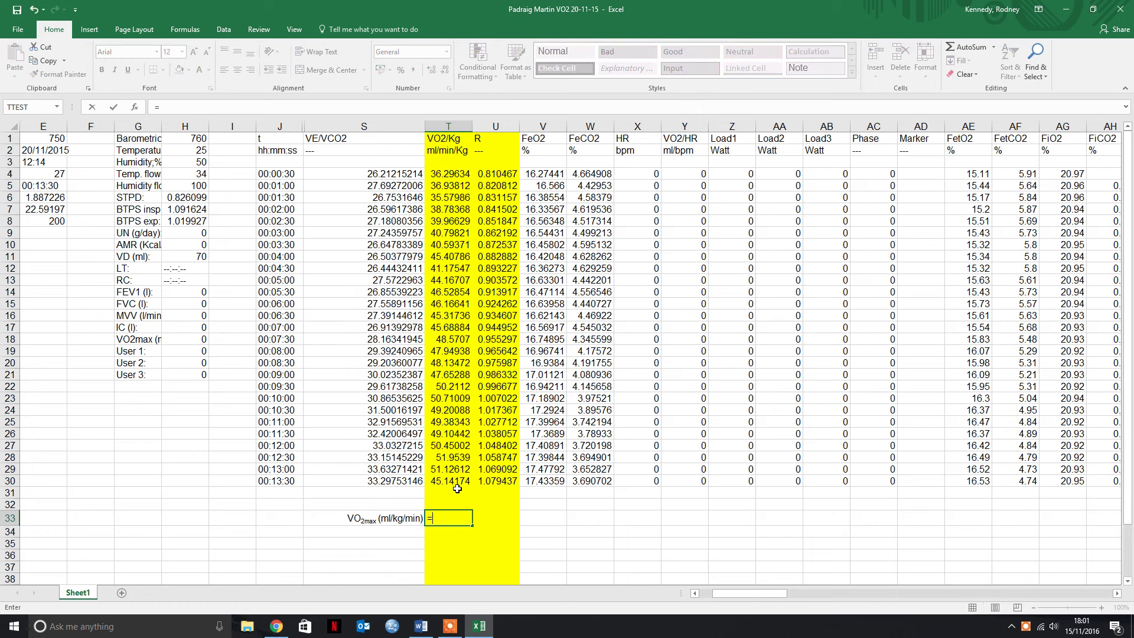
{"action": "type", "text": "max("}
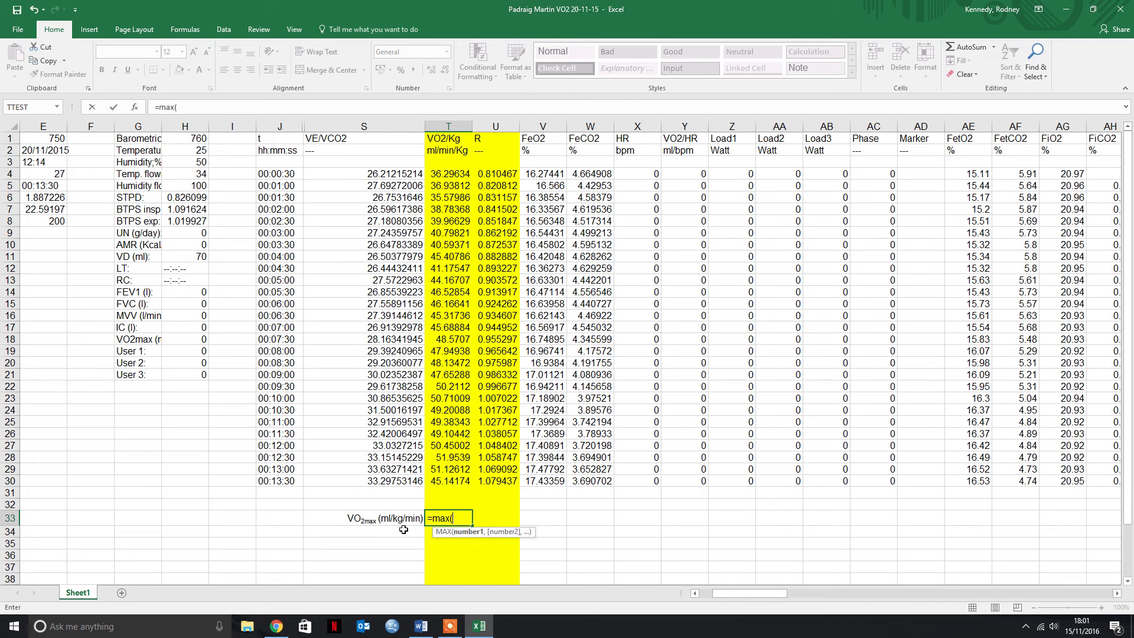
{"action": "left_click", "coordinate": [455, 481]}
{"action": "left_click_drag", "start_coordinate": [455, 481], "coordinate": [449, 175]}
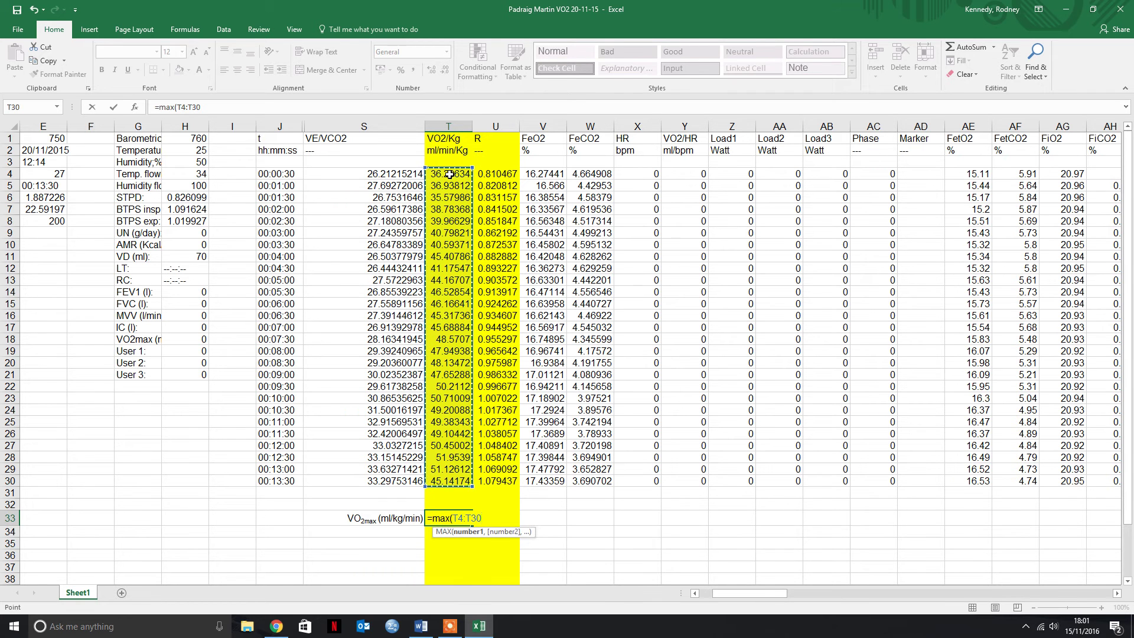
{"action": "key", "text": "Return"}
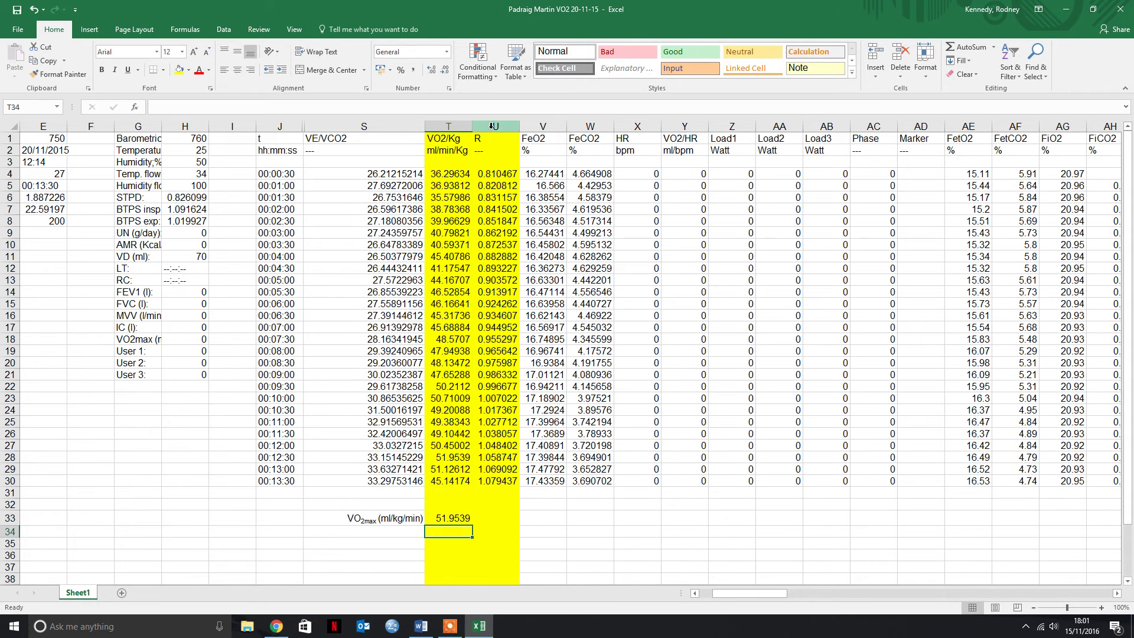
Insert a new column before the R column, headed %VO2max in U1 and slightly widened to fit the heading.
{"action": "left_click", "coordinate": [491, 126]}
{"action": "right_click", "coordinate": [492, 126]}
{"action": "left_click", "coordinate": [532, 208]}
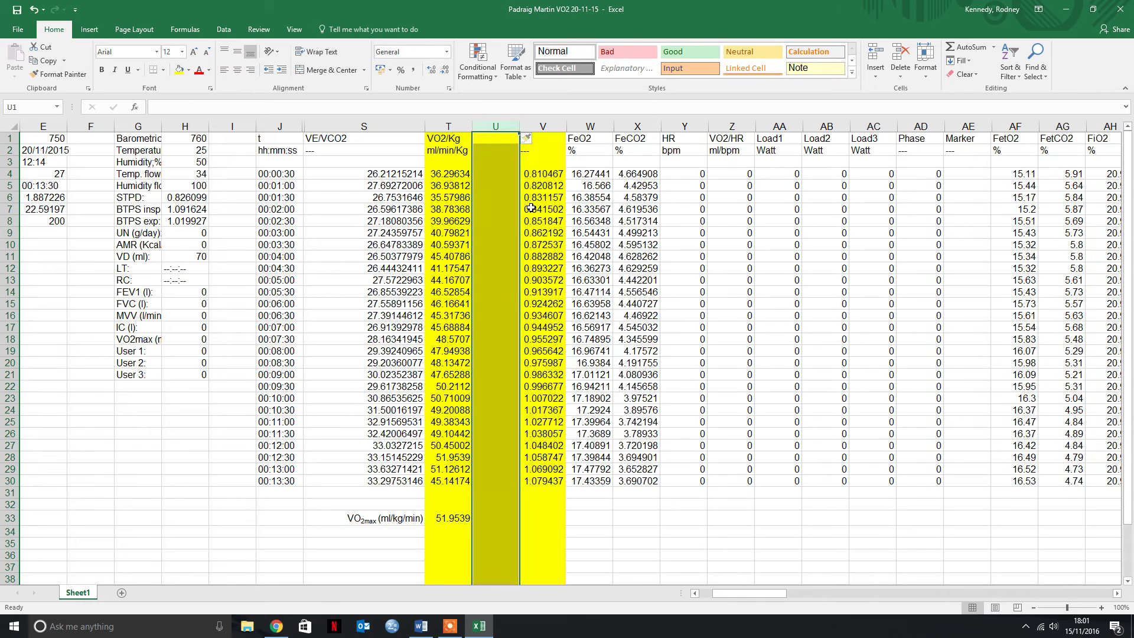
{"action": "left_click", "coordinate": [484, 137]}
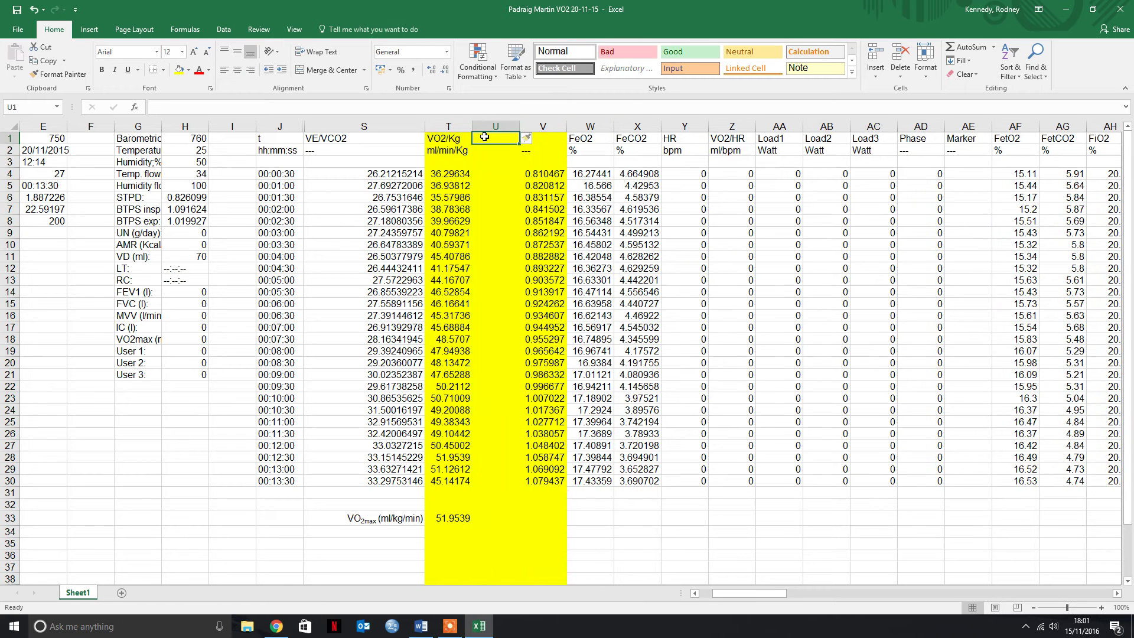
{"action": "type", "text": "%VO"}
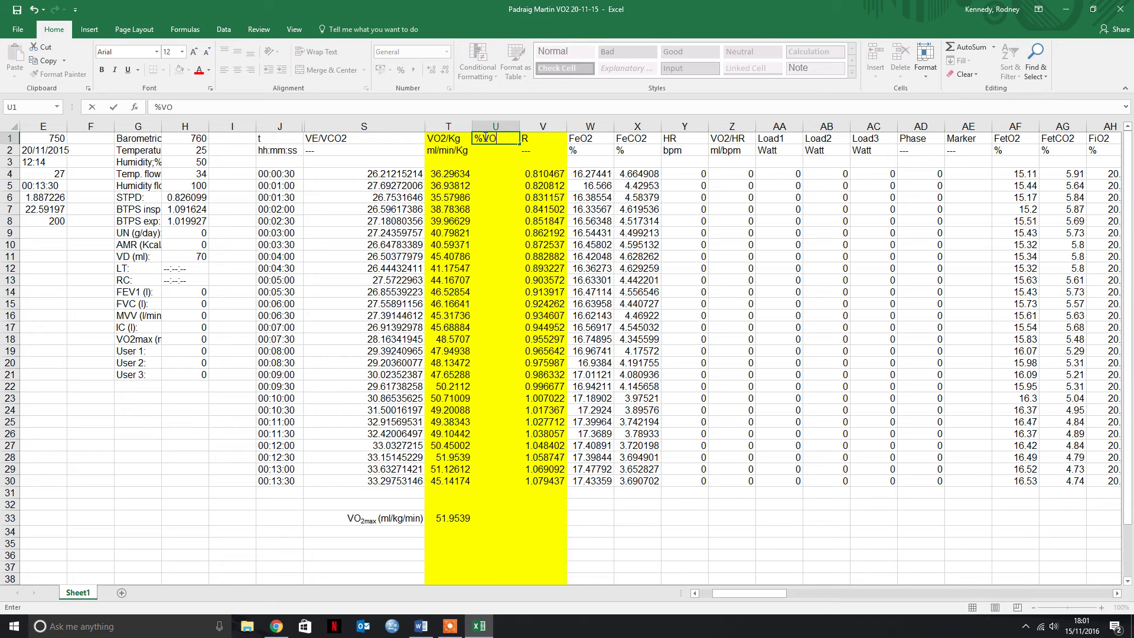
{"action": "type", "text": "2max"}
{"action": "left_click", "coordinate": [501, 186]}
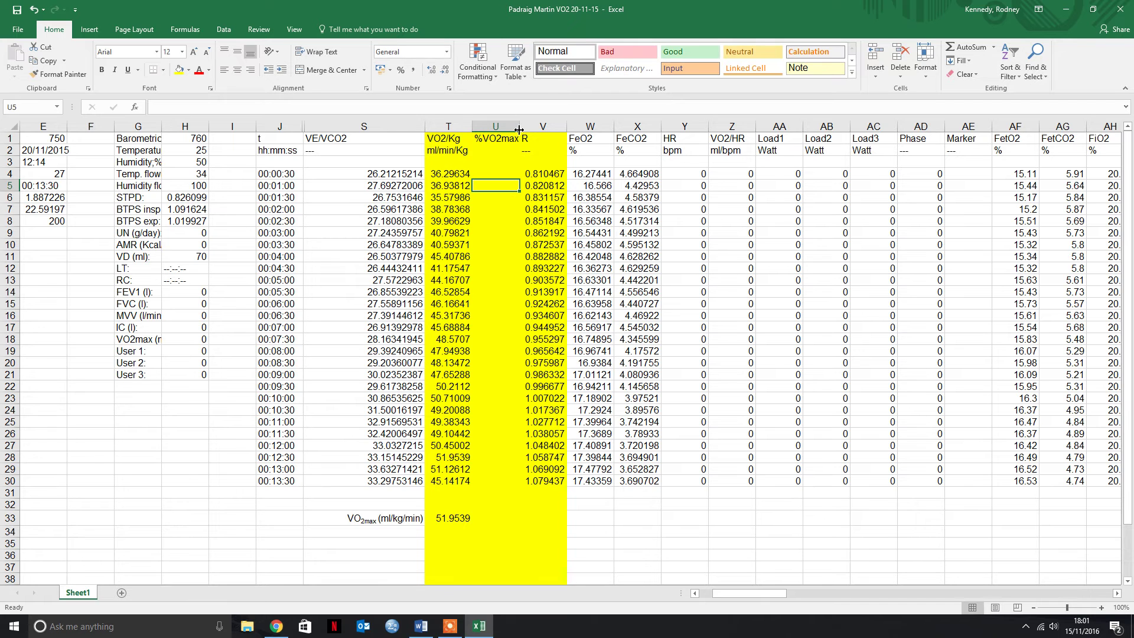
{"action": "left_click_drag", "start_coordinate": [519, 130], "coordinate": [521, 130]}
Enter the formula =T4/$T$33*100 in U4 and fill it down through U30.
{"action": "left_click", "coordinate": [488, 172]}
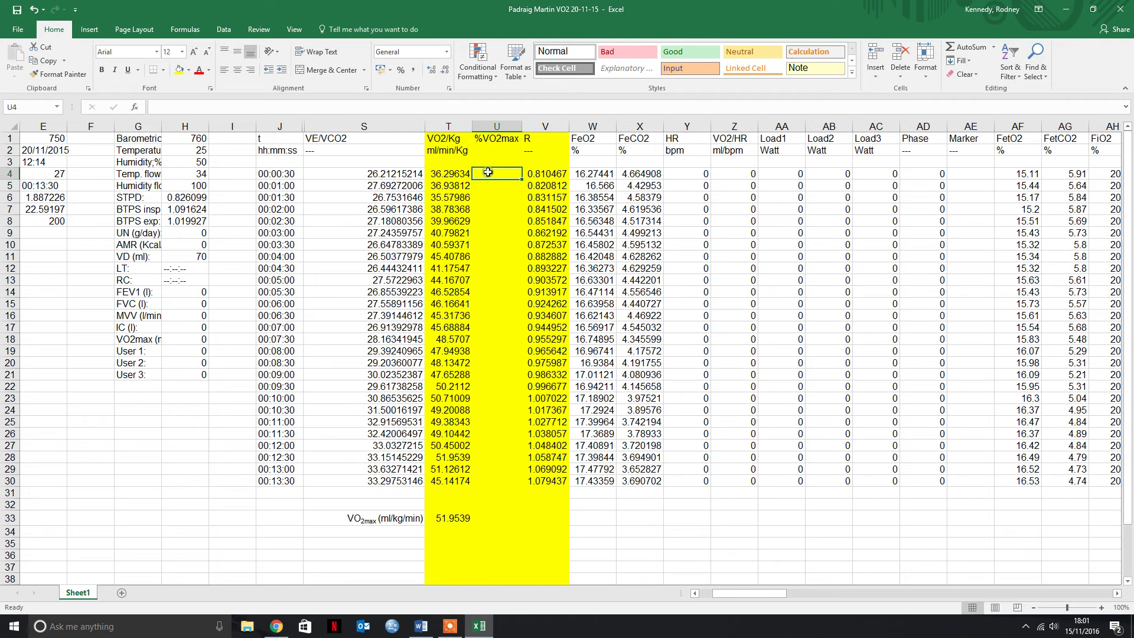
{"action": "type", "text": "="}
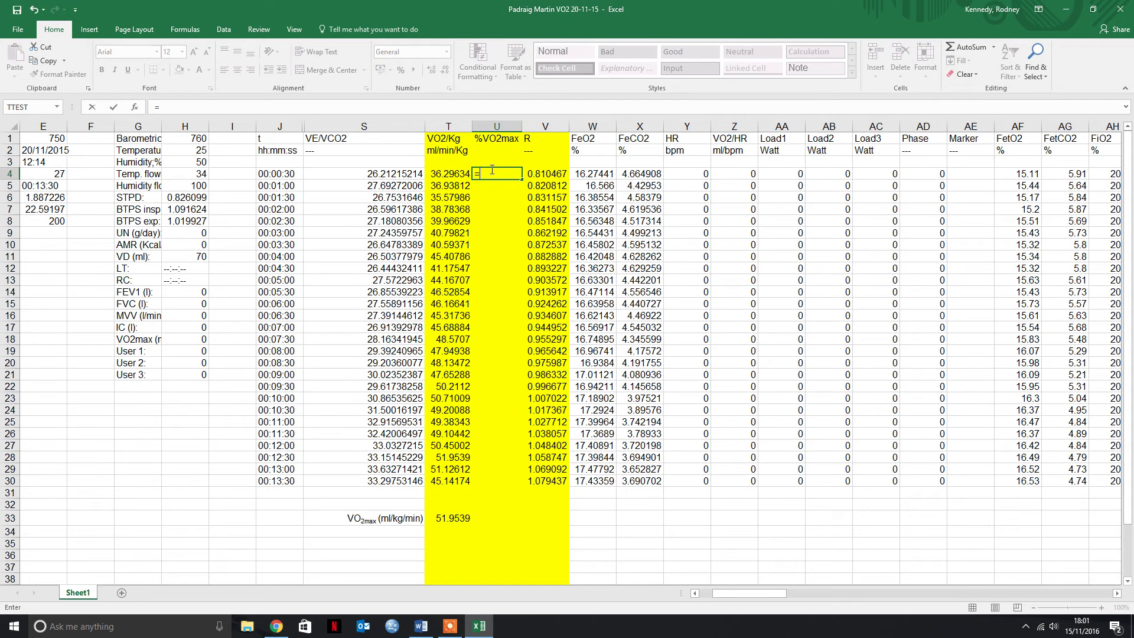
{"action": "left_click", "coordinate": [455, 176]}
{"action": "type", "text": "/"}
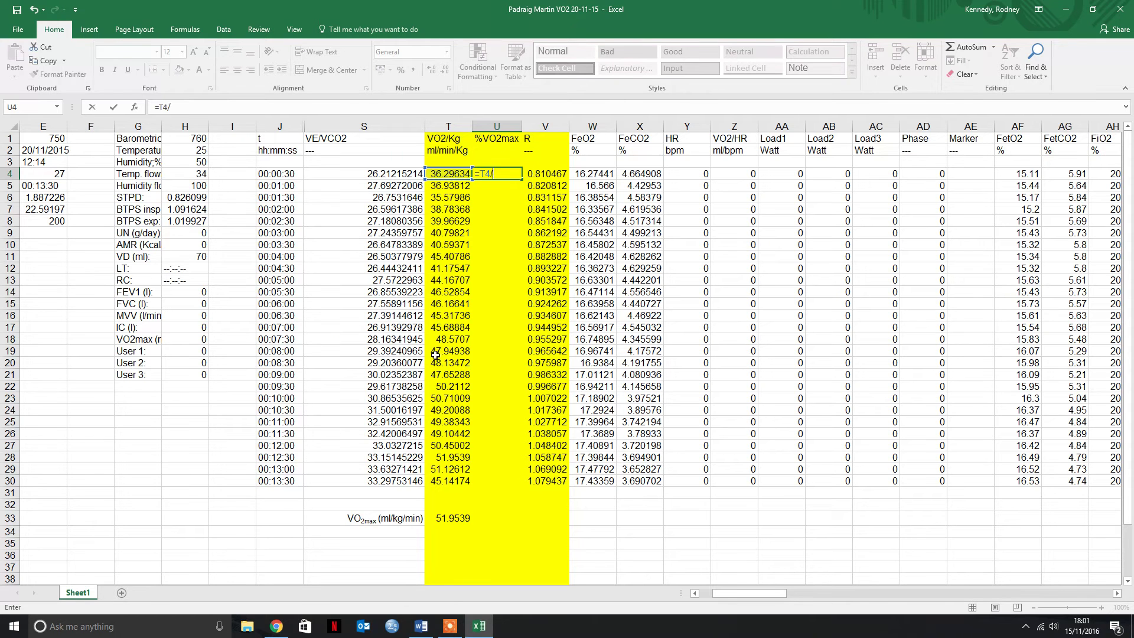
{"action": "left_click", "coordinate": [447, 518]}
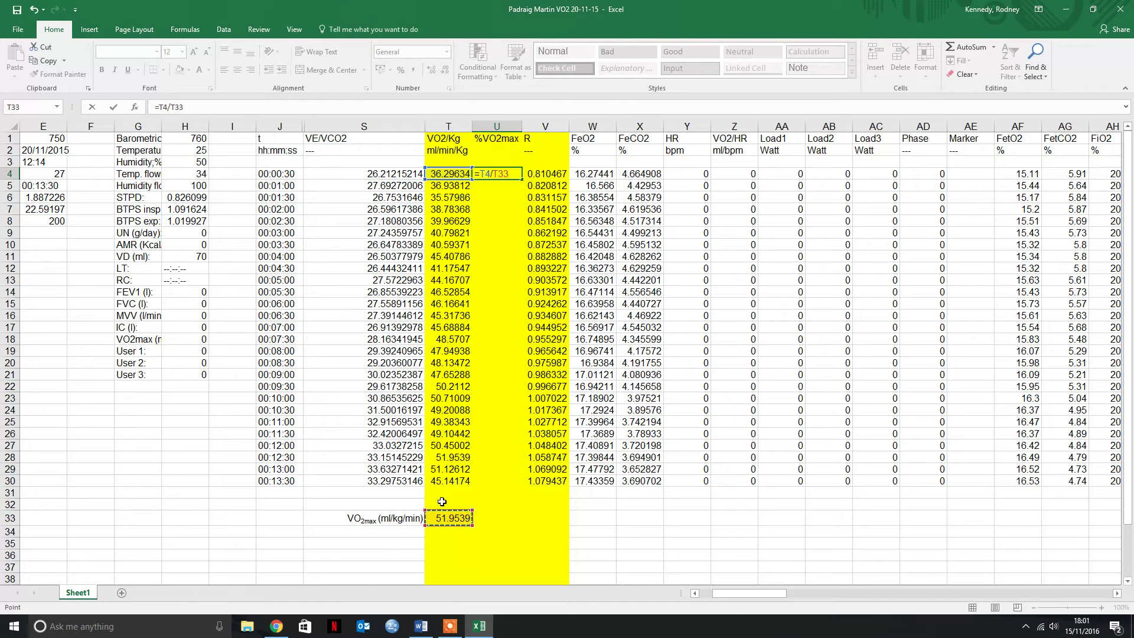
{"action": "left_click", "coordinate": [199, 109]}
{"action": "type", "text": "*100"}
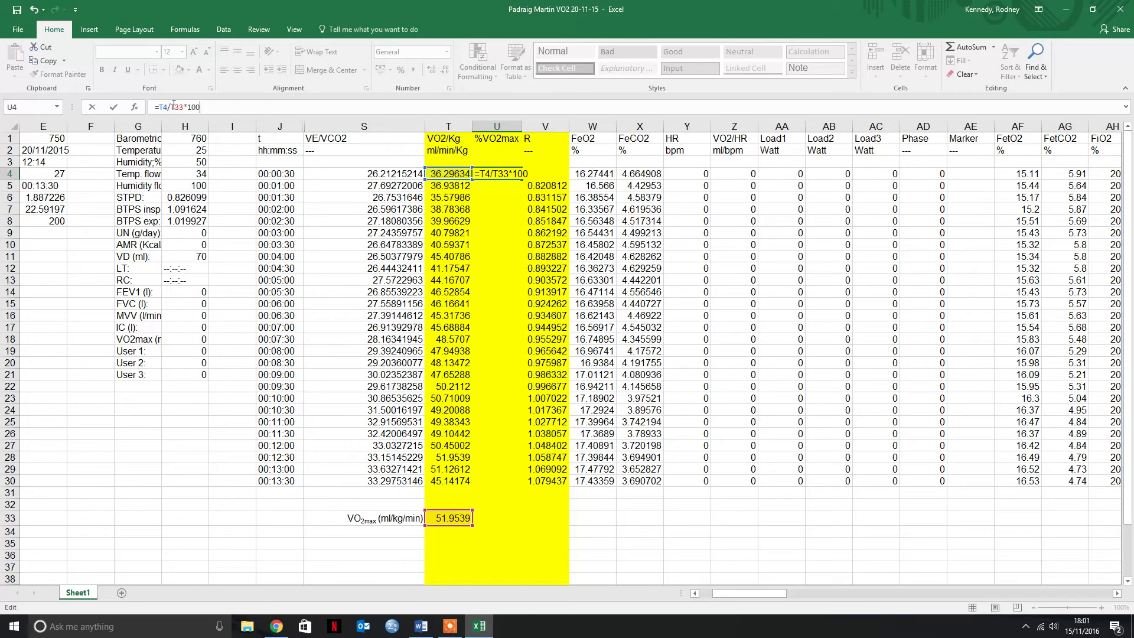
{"action": "type", "text": "$T$"}
{"action": "key", "text": "Return"}
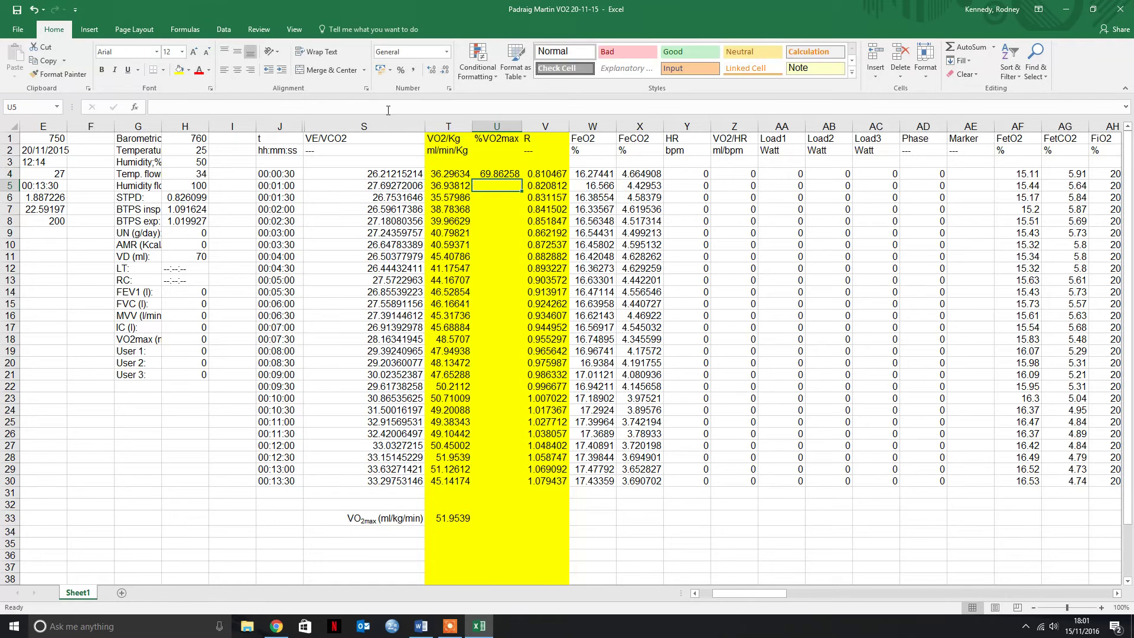
{"action": "left_click", "coordinate": [485, 174]}
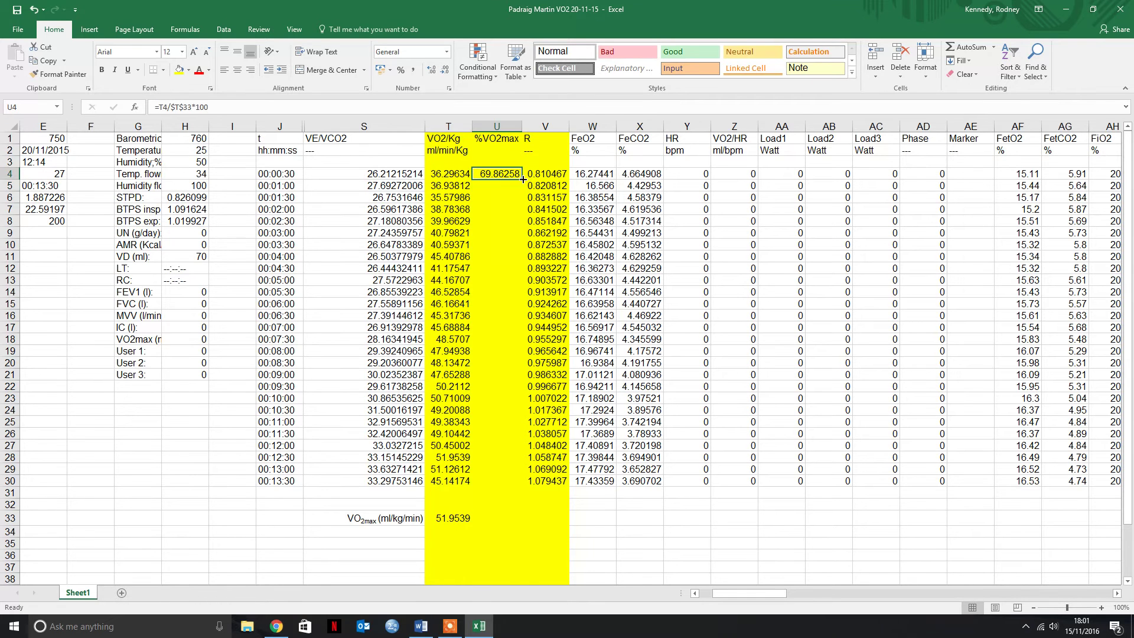
{"action": "double_click", "coordinate": [523, 179]}
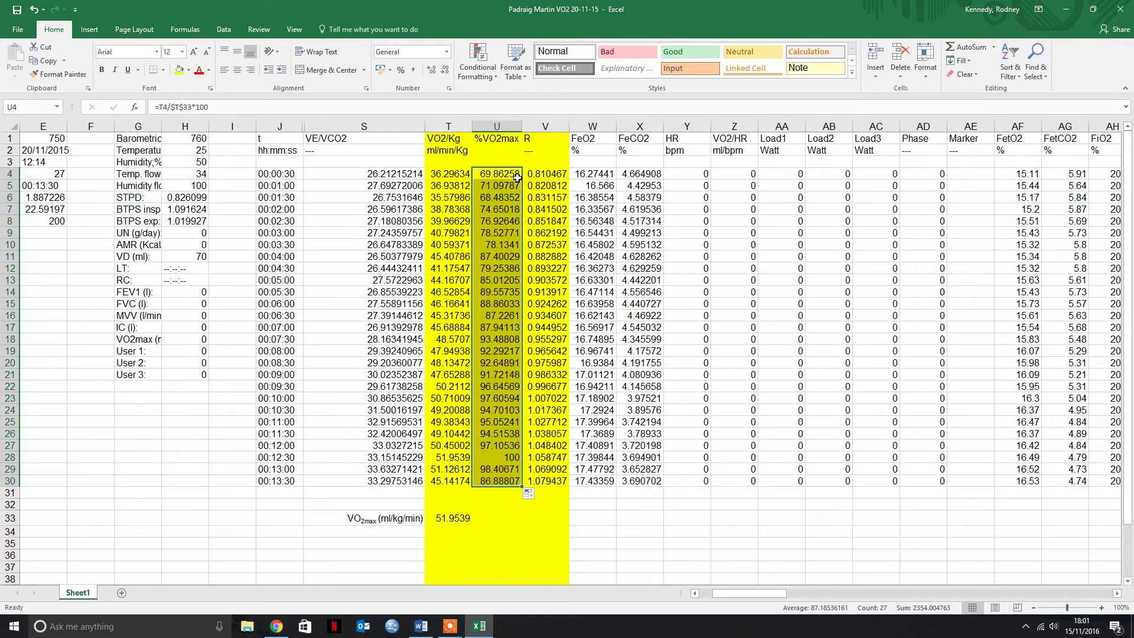
Insert a markers-only scatter chart of the %VO2max and R values in U4:V30, and remove its chart title.
{"action": "left_click_drag", "start_coordinate": [497, 173], "coordinate": [543, 486]}
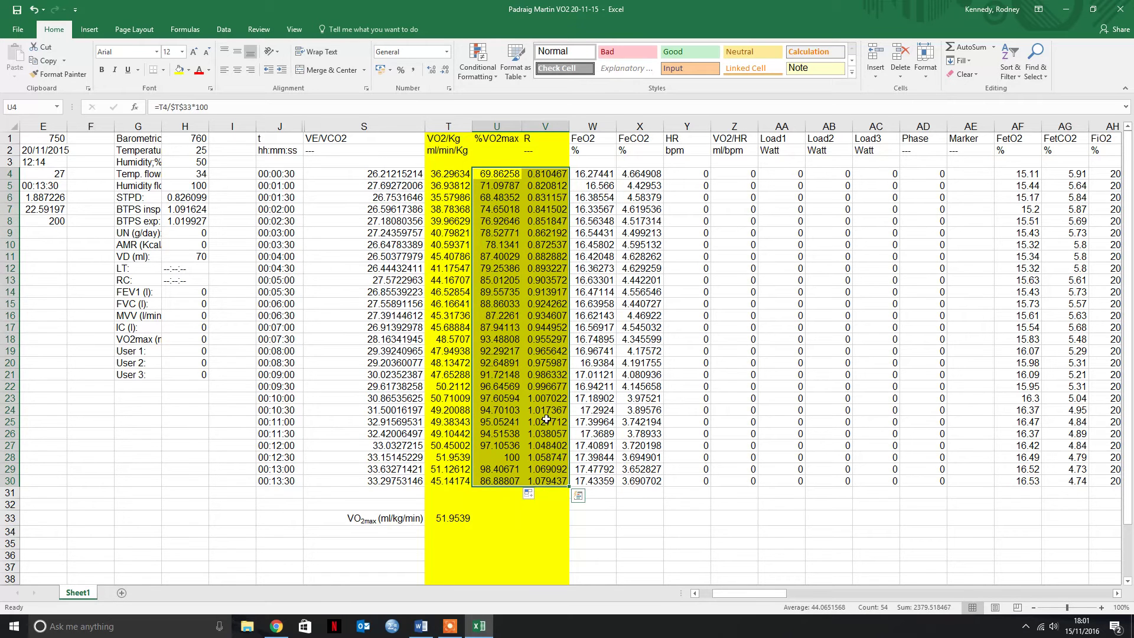
{"action": "left_click", "coordinate": [89, 29]}
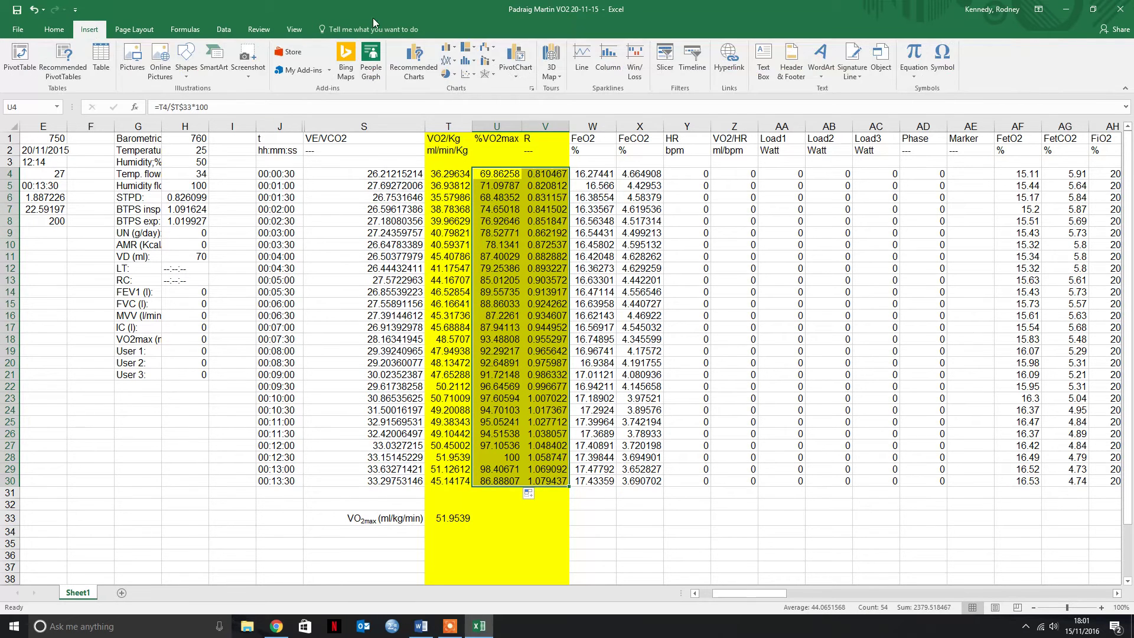
{"action": "left_click", "coordinate": [467, 74]}
{"action": "left_click", "coordinate": [474, 109]}
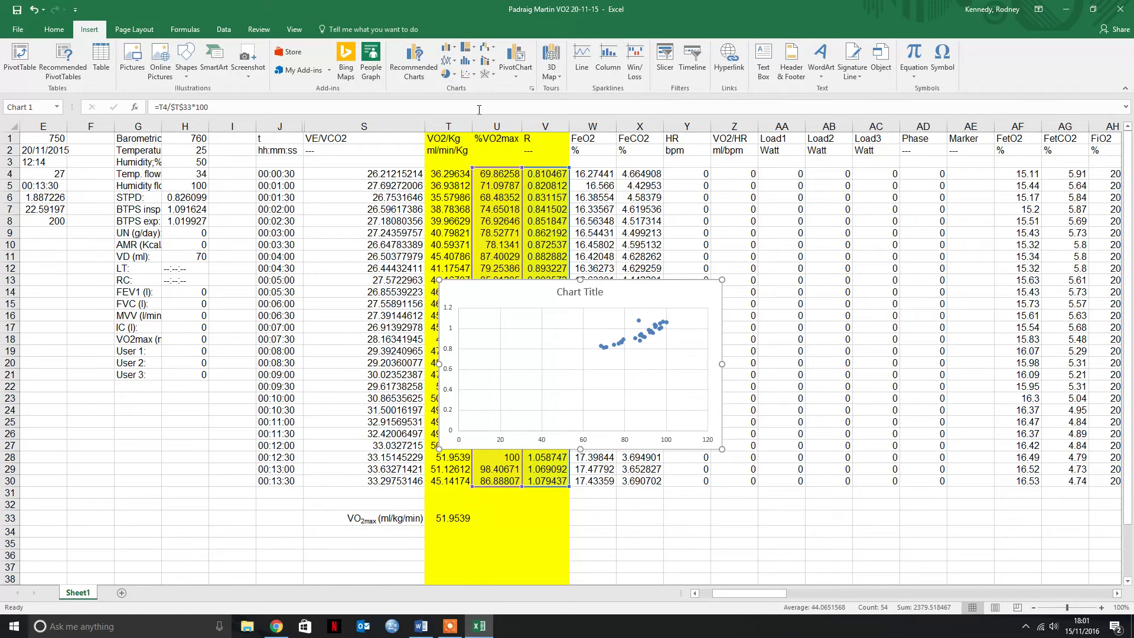
{"action": "left_click", "coordinate": [596, 297]}
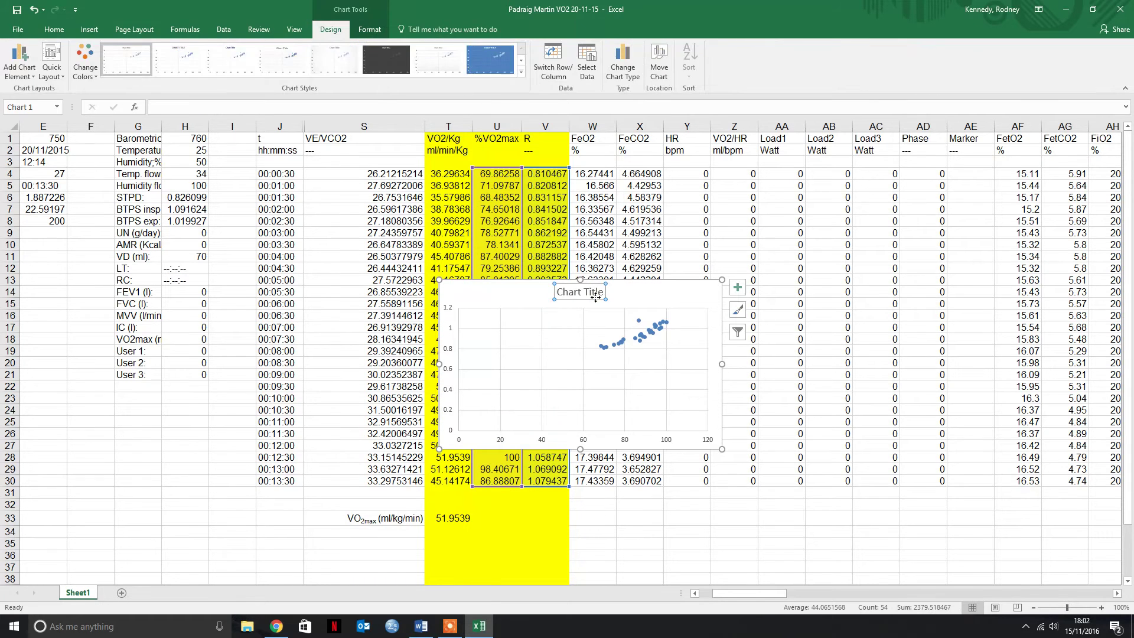
{"action": "key", "text": "Delete"}
Add a linear trendline to the data series with the R-squared value displayed on the chart.
{"action": "left_click", "coordinate": [620, 328]}
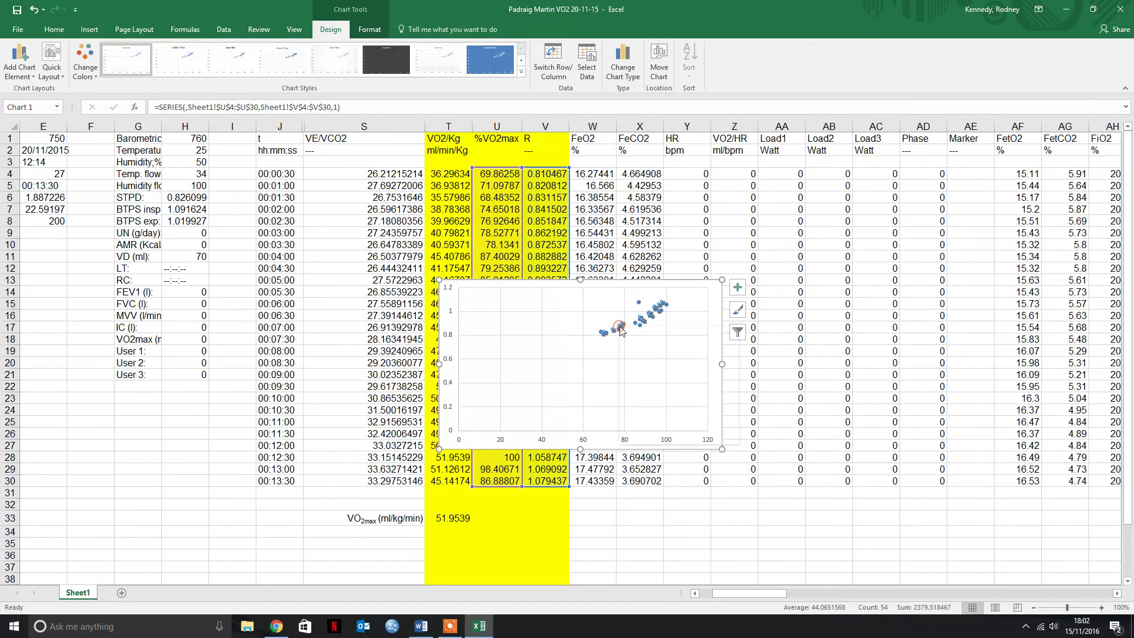
{"action": "right_click", "coordinate": [620, 330]}
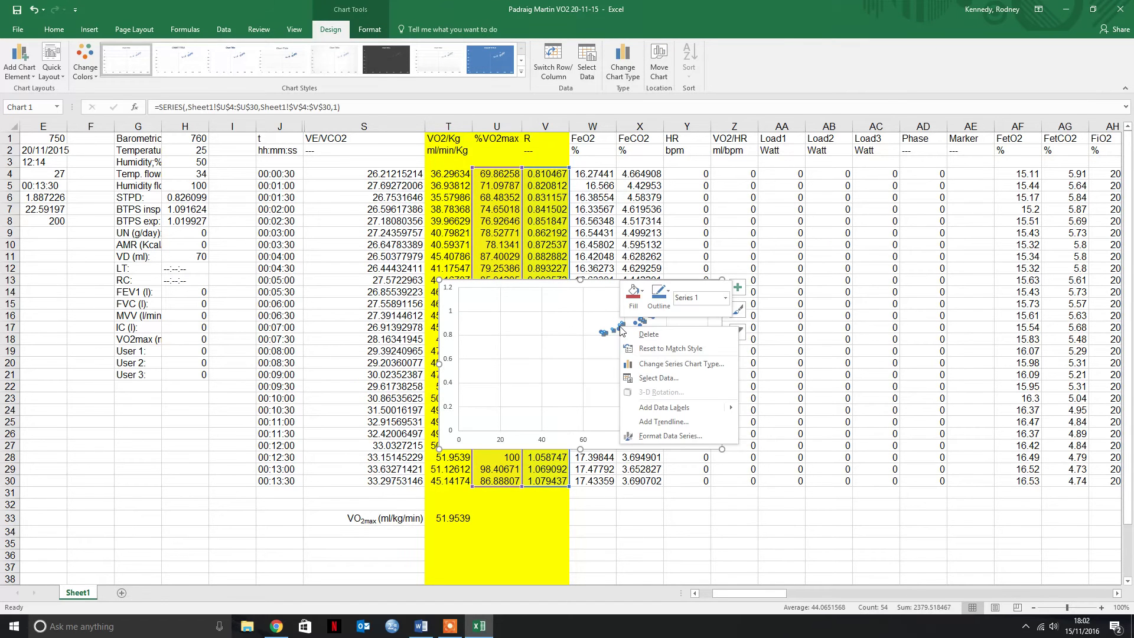
{"action": "left_click", "coordinate": [659, 420]}
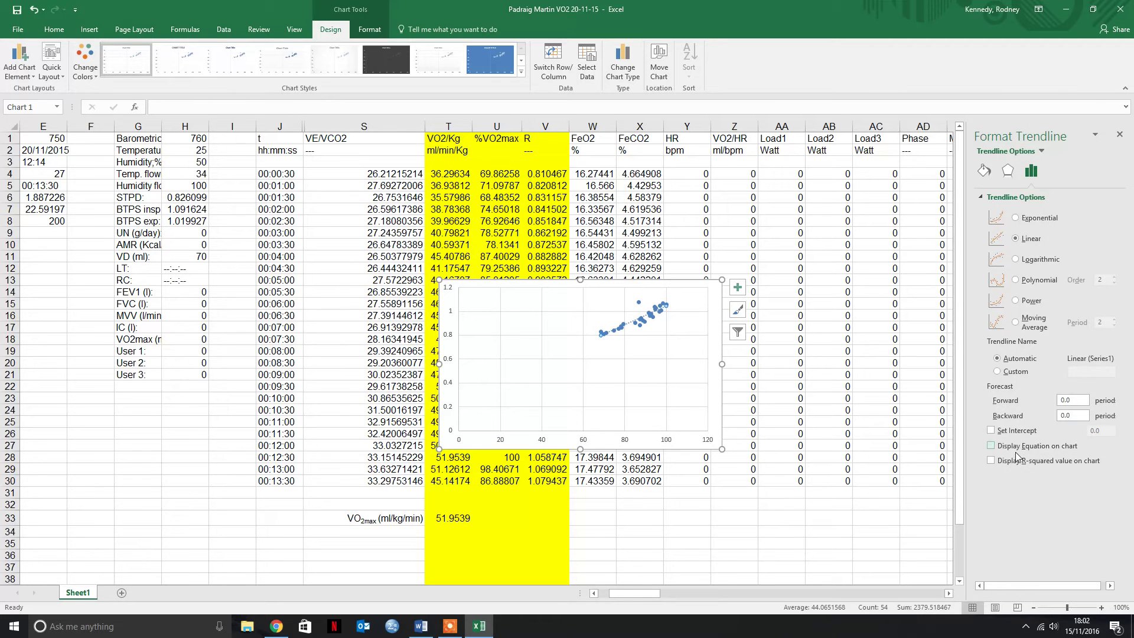
{"action": "left_click", "coordinate": [992, 461]}
{"action": "left_click", "coordinate": [1119, 134]}
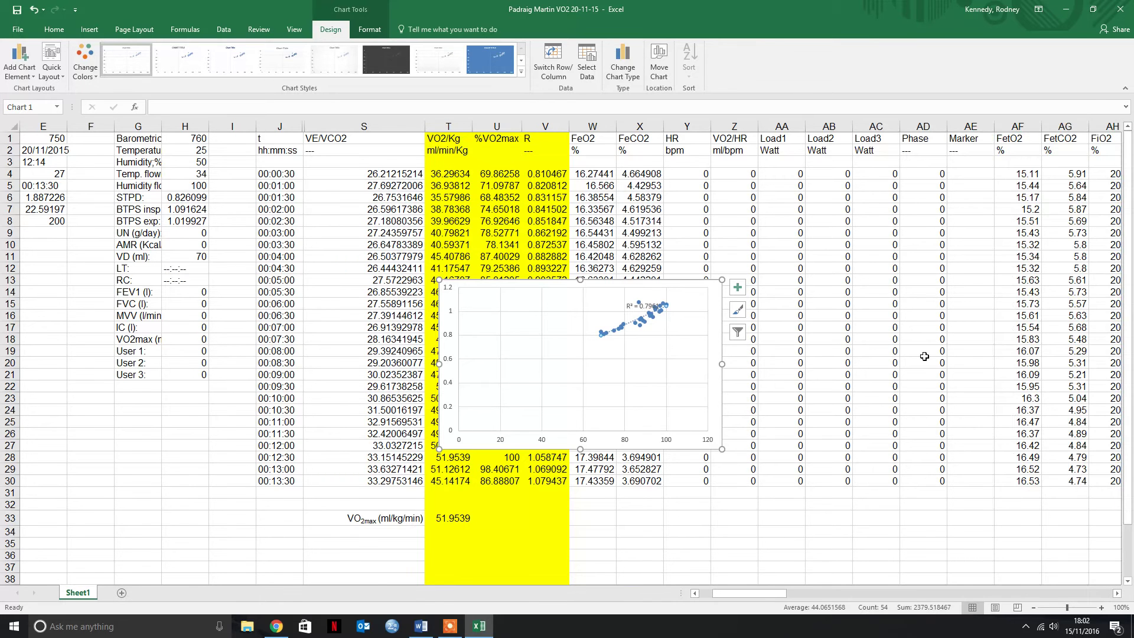
Set the maximum bound of the chart's horizontal axis to 100.
{"action": "right_click", "coordinate": [669, 442]}
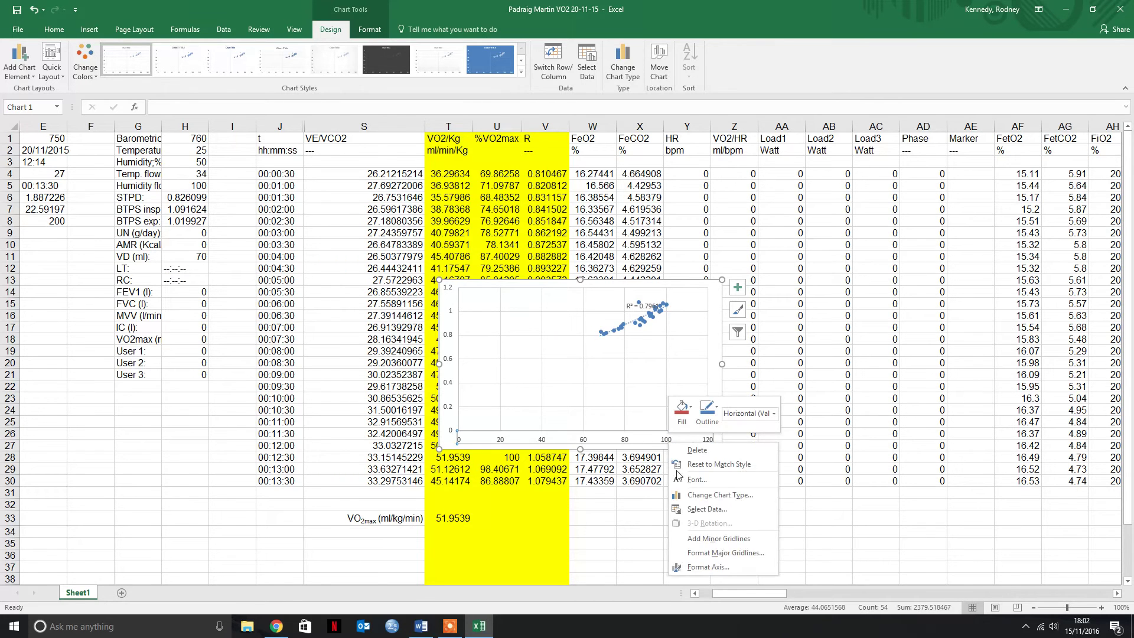
{"action": "left_click", "coordinate": [720, 571]}
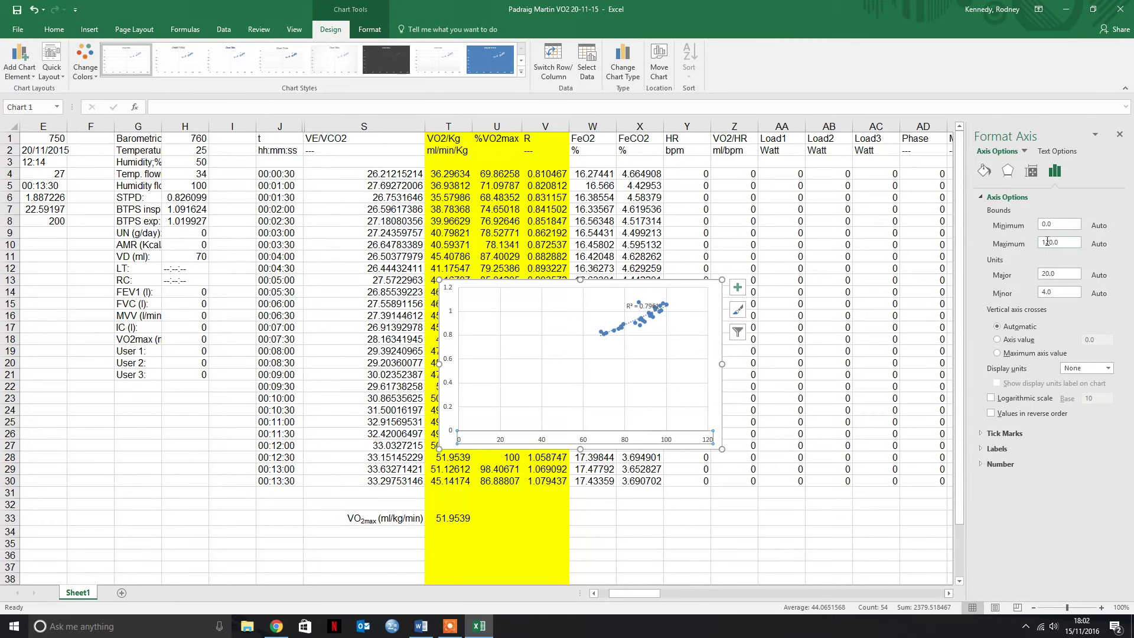
{"action": "double_click", "coordinate": [1048, 242]}
{"action": "type", "text": "100"}
{"action": "left_click", "coordinate": [1120, 135]}
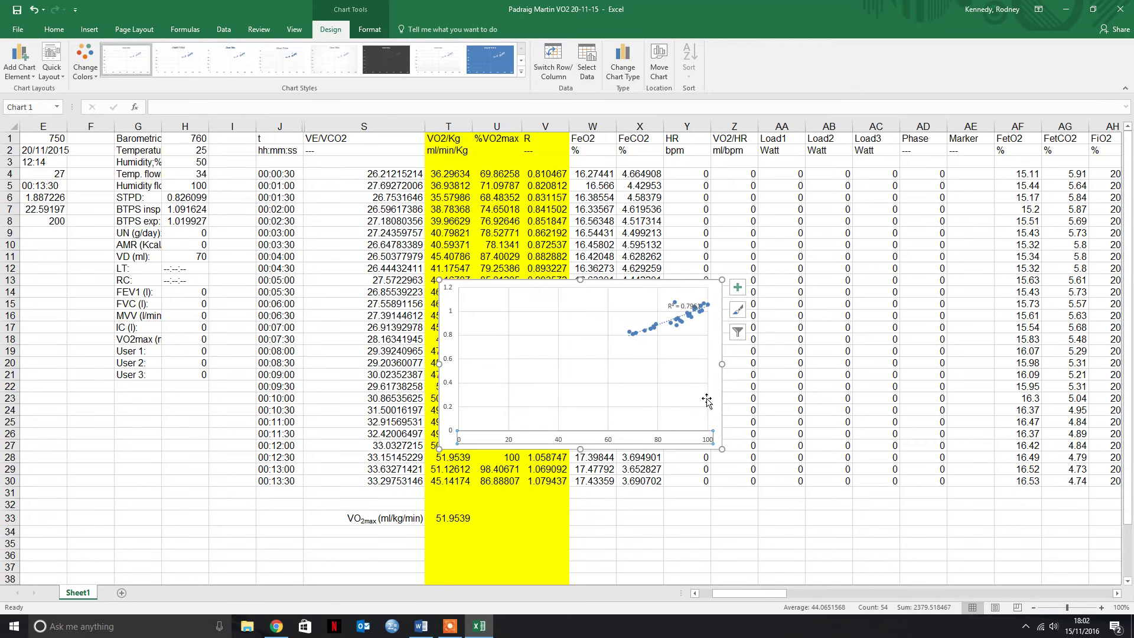
Set the minimum bound of the chart's vertical axis to 0.7.
{"action": "left_click", "coordinate": [449, 383]}
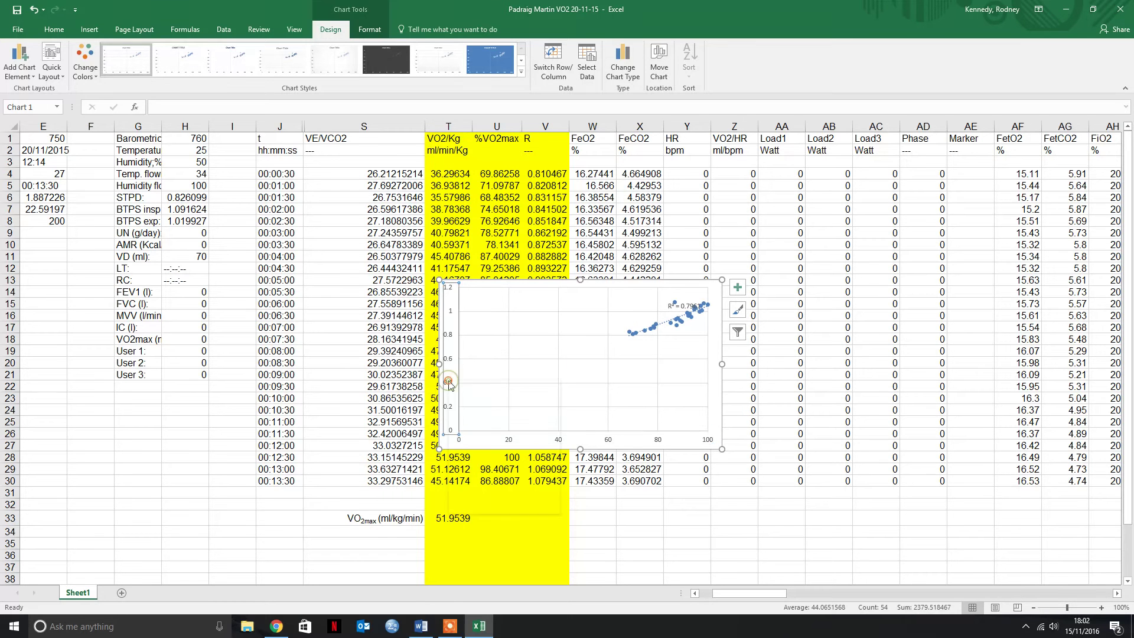
{"action": "right_click", "coordinate": [449, 382]}
{"action": "left_click", "coordinate": [498, 505]}
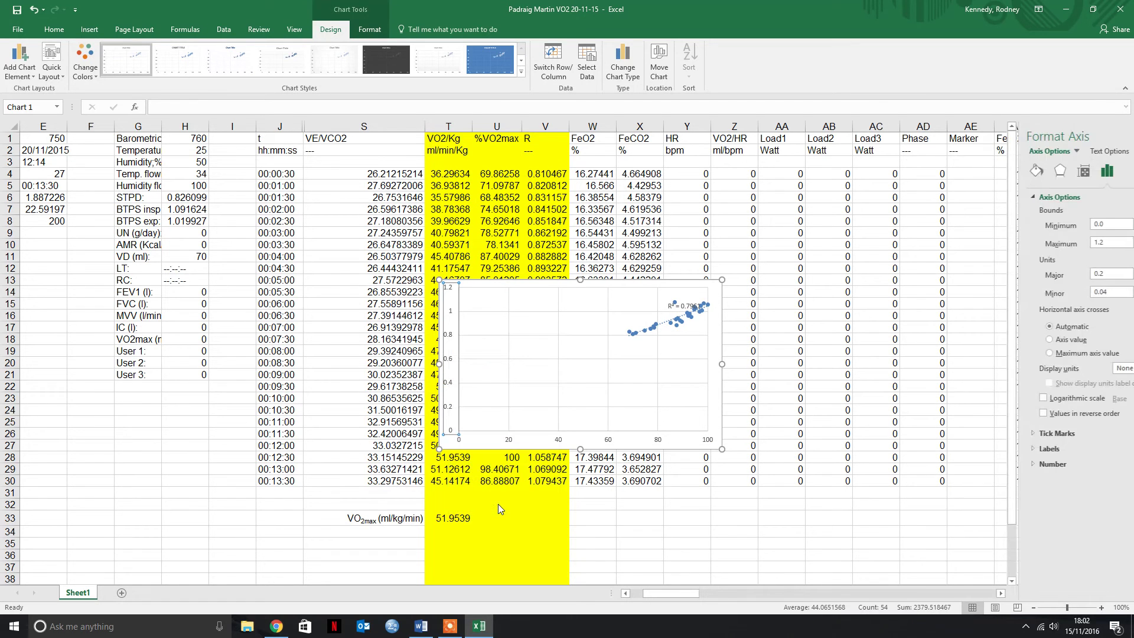
{"action": "left_click", "coordinate": [1049, 225]}
{"action": "type", "text": "0.7"}
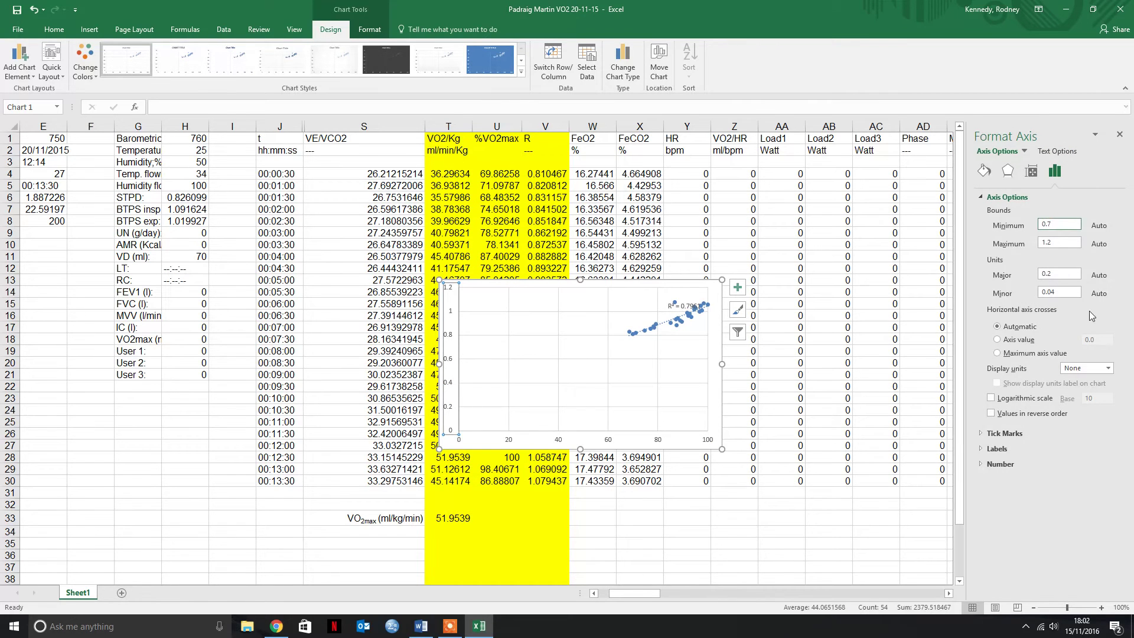
{"action": "left_click", "coordinate": [1119, 134]}
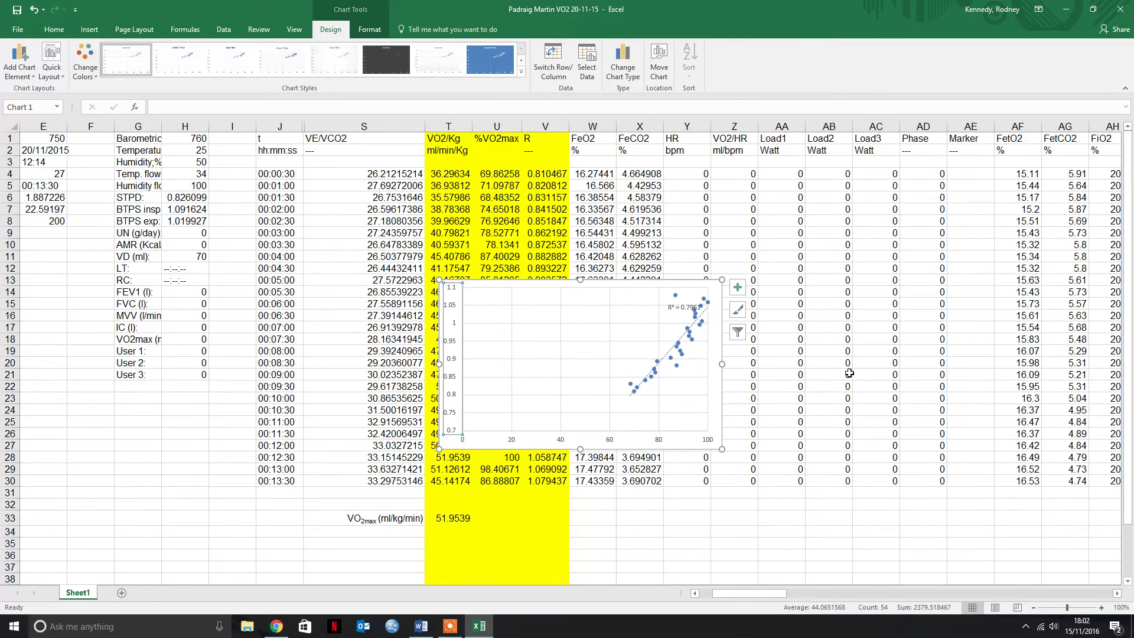
Hide the vertical axis's major gridlines by setting them to no line.
{"action": "left_click", "coordinate": [593, 325]}
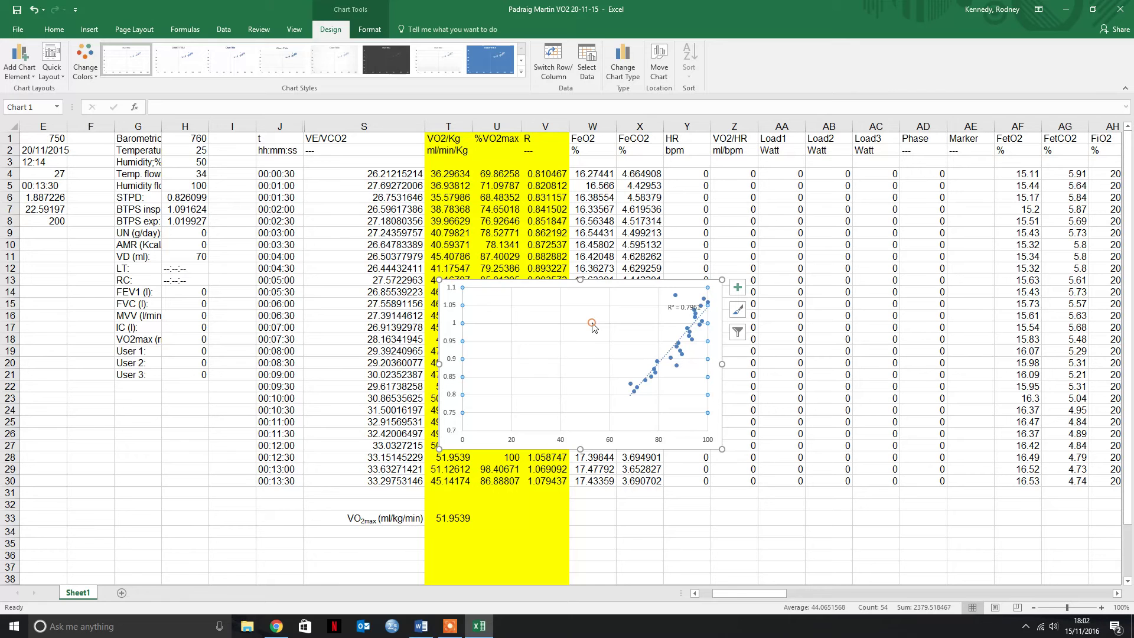
{"action": "right_click", "coordinate": [593, 325]}
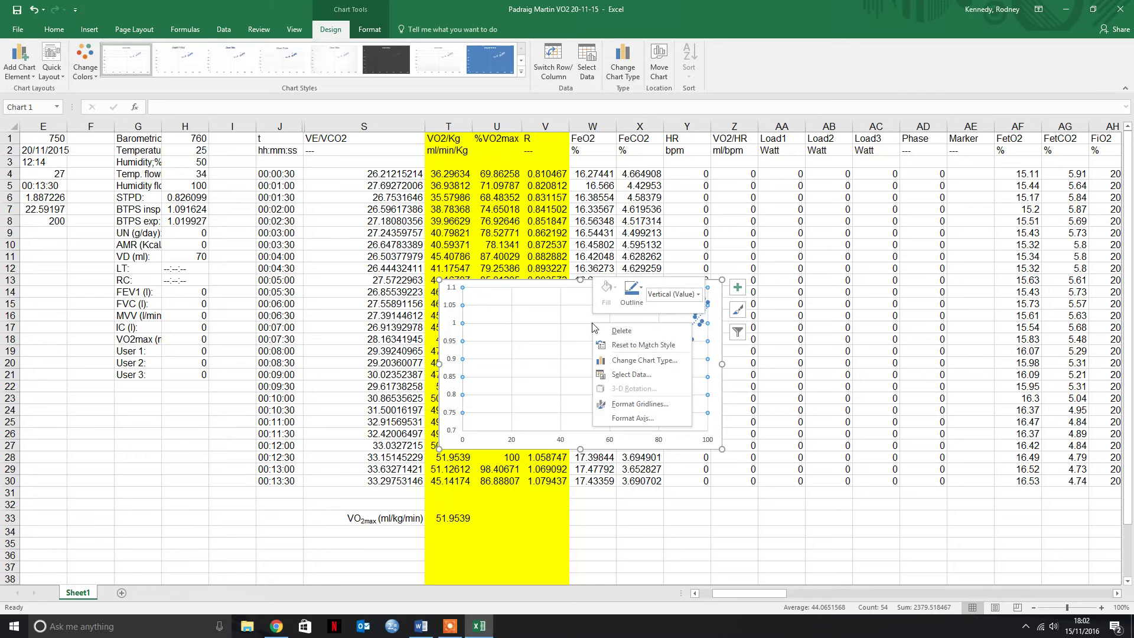
{"action": "left_click", "coordinate": [641, 405]}
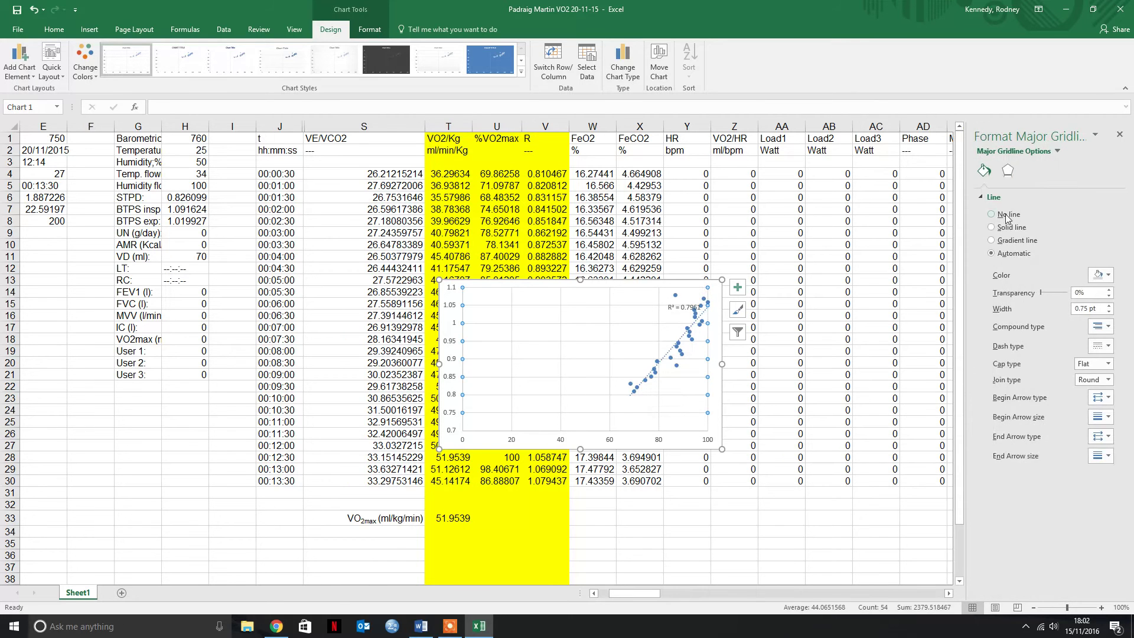
{"action": "left_click", "coordinate": [1006, 218]}
{"action": "left_click", "coordinate": [1120, 135]}
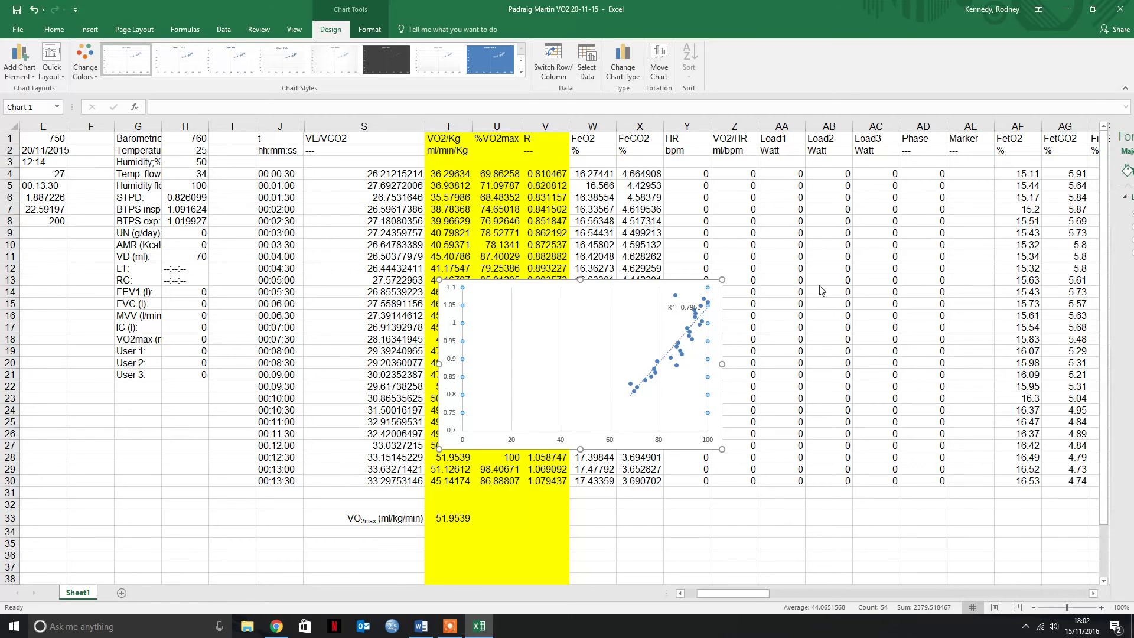
Hide the horizontal axis's major gridlines with no line and move the R-squared label into the clear space left of the data points.
{"action": "right_click", "coordinate": [610, 336]}
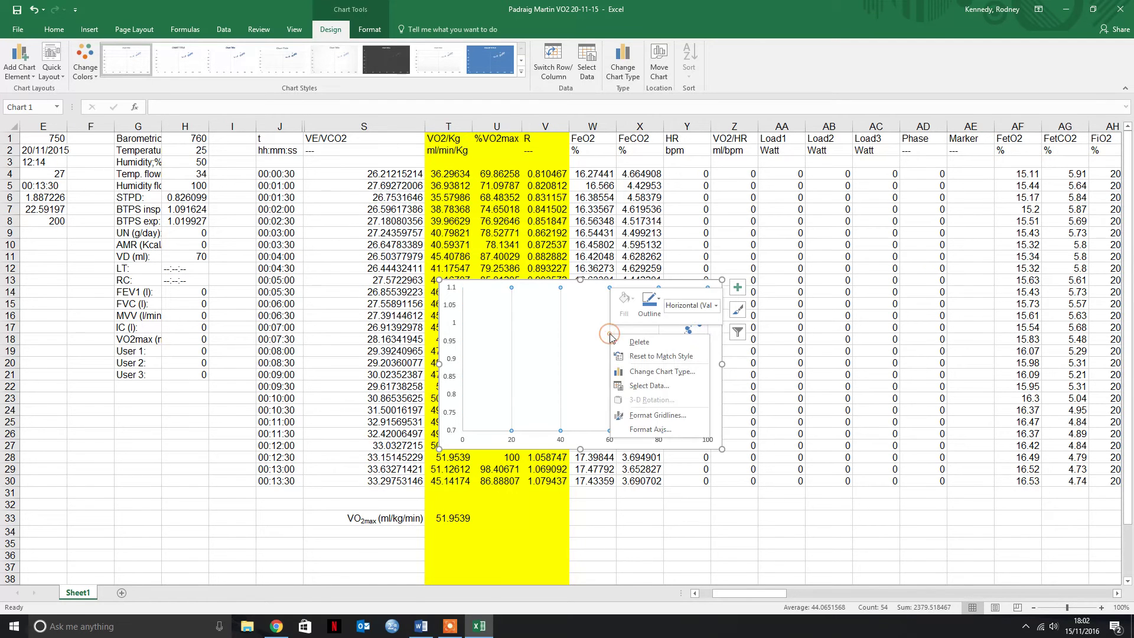
{"action": "left_click", "coordinate": [657, 416]}
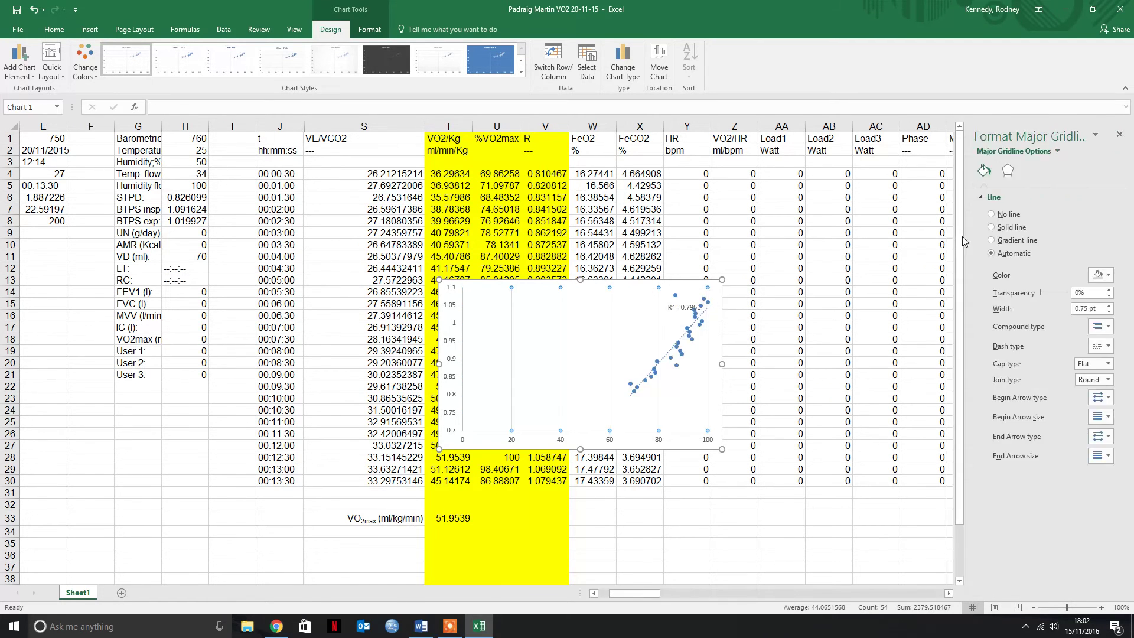
{"action": "left_click", "coordinate": [997, 214]}
{"action": "left_click", "coordinate": [1125, 138]}
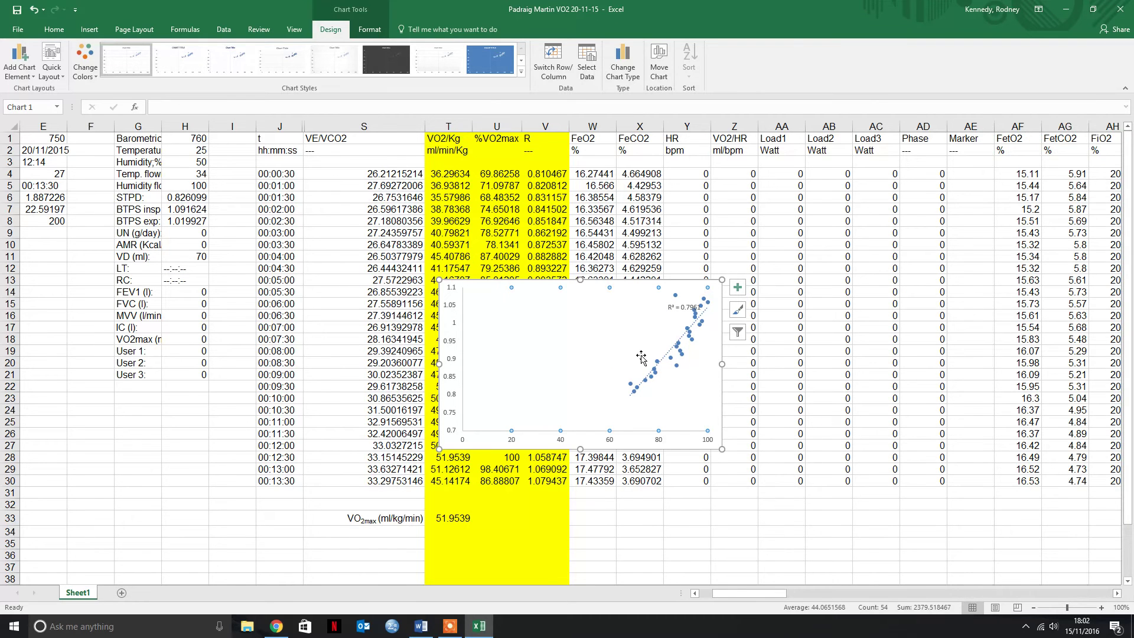
{"action": "left_click", "coordinate": [675, 308]}
{"action": "left_click_drag", "start_coordinate": [676, 309], "coordinate": [631, 332]}
Format the vertical axis labels with the Number category and 1 decimal place.
{"action": "left_click", "coordinate": [454, 325]}
{"action": "right_click", "coordinate": [454, 326]}
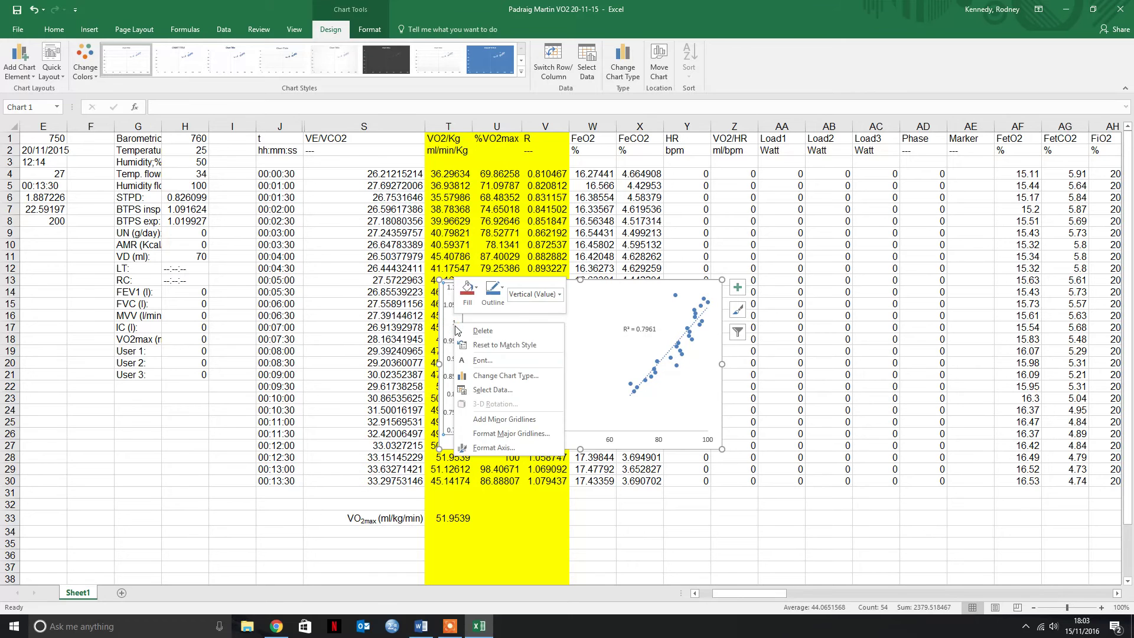
{"action": "left_click", "coordinate": [502, 447]}
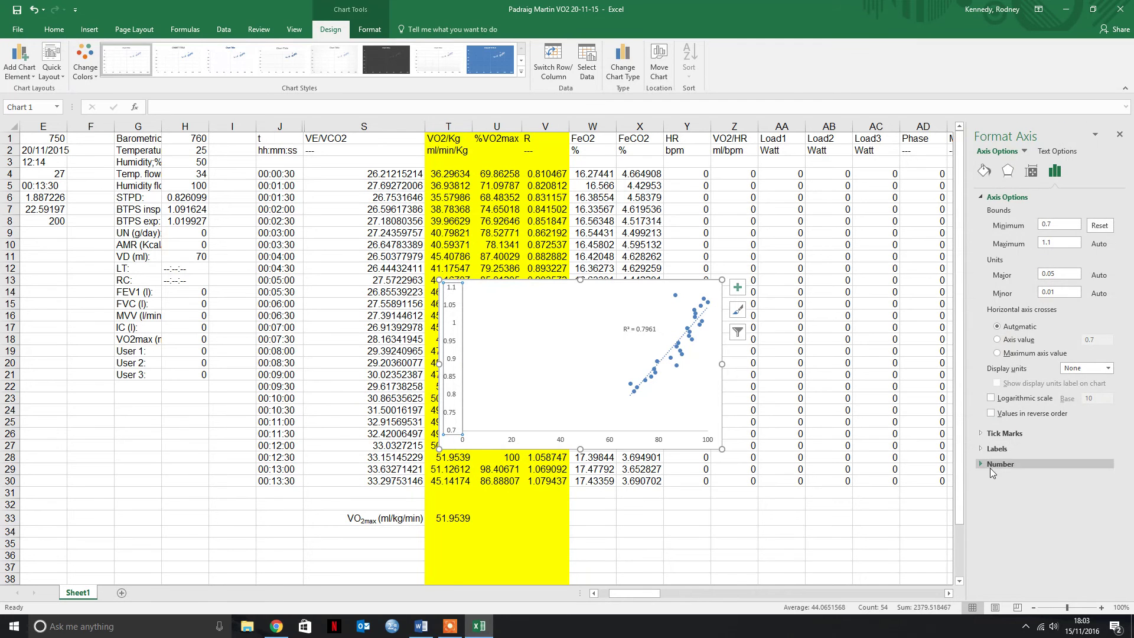
{"action": "left_click", "coordinate": [992, 464]}
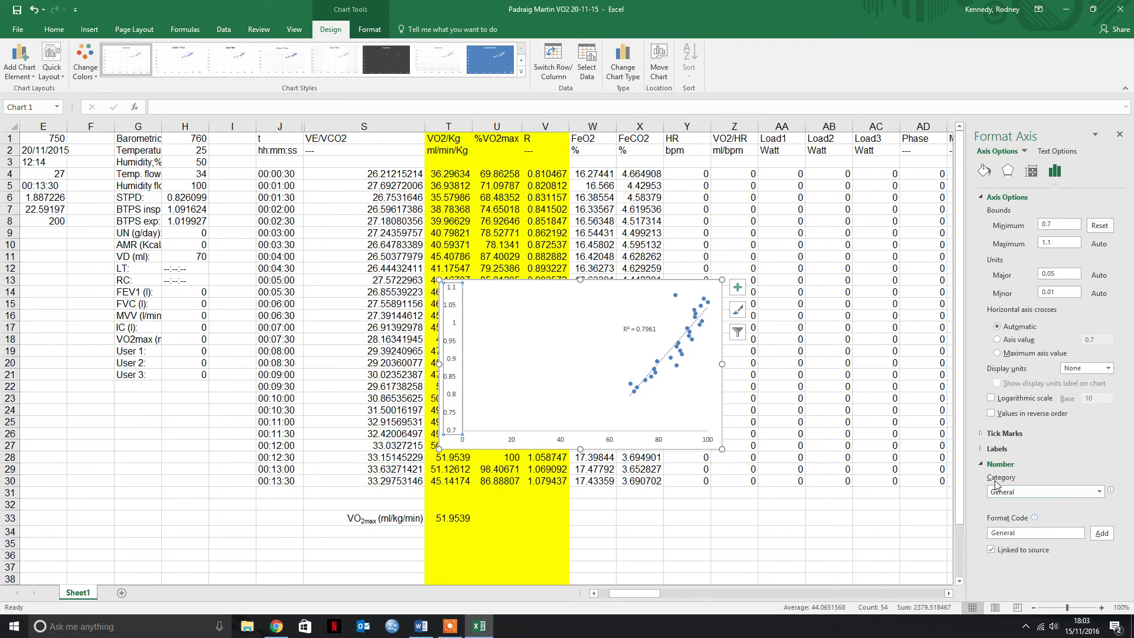
{"action": "left_click", "coordinate": [1012, 493]}
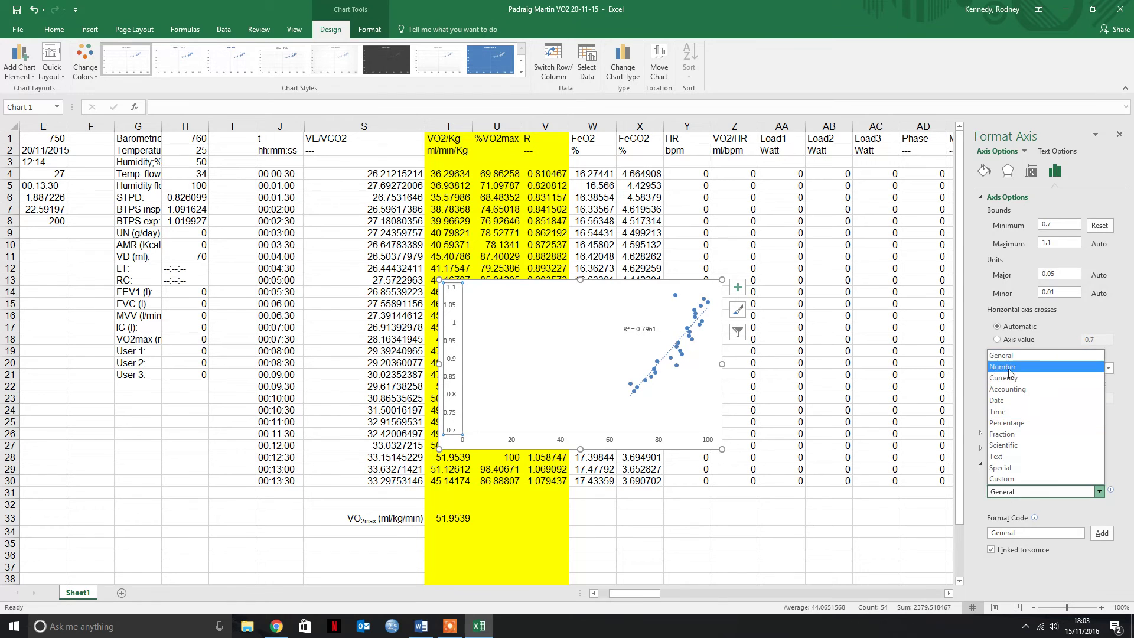
{"action": "left_click", "coordinate": [1010, 367]}
{"action": "left_click", "coordinate": [1024, 512]}
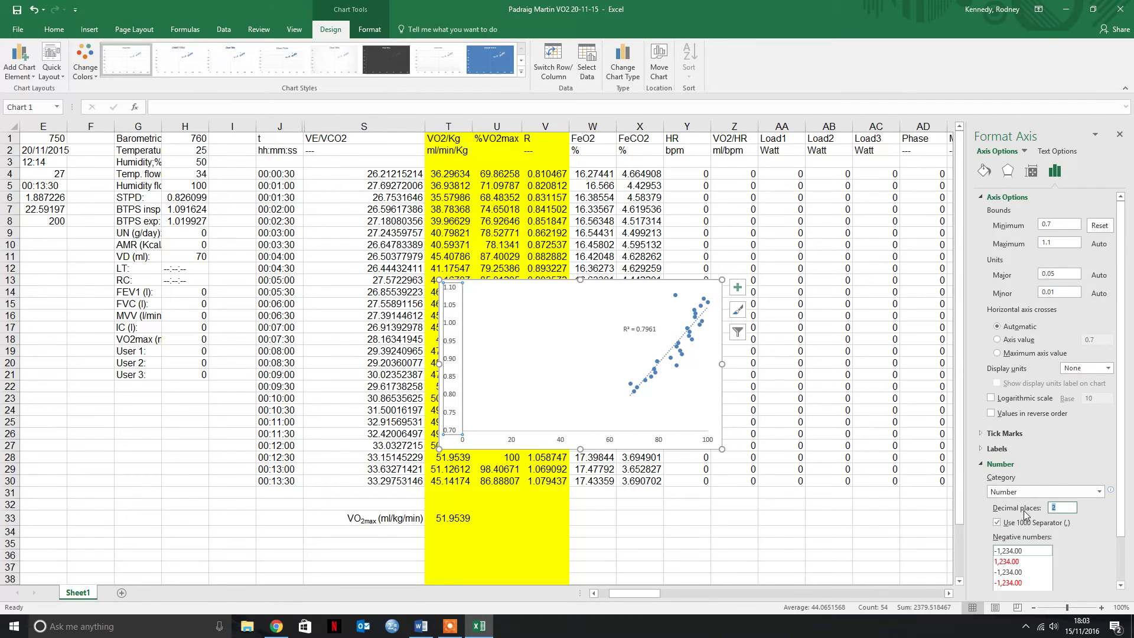
{"action": "type", "text": "1"}
{"action": "left_click", "coordinate": [1119, 136]}
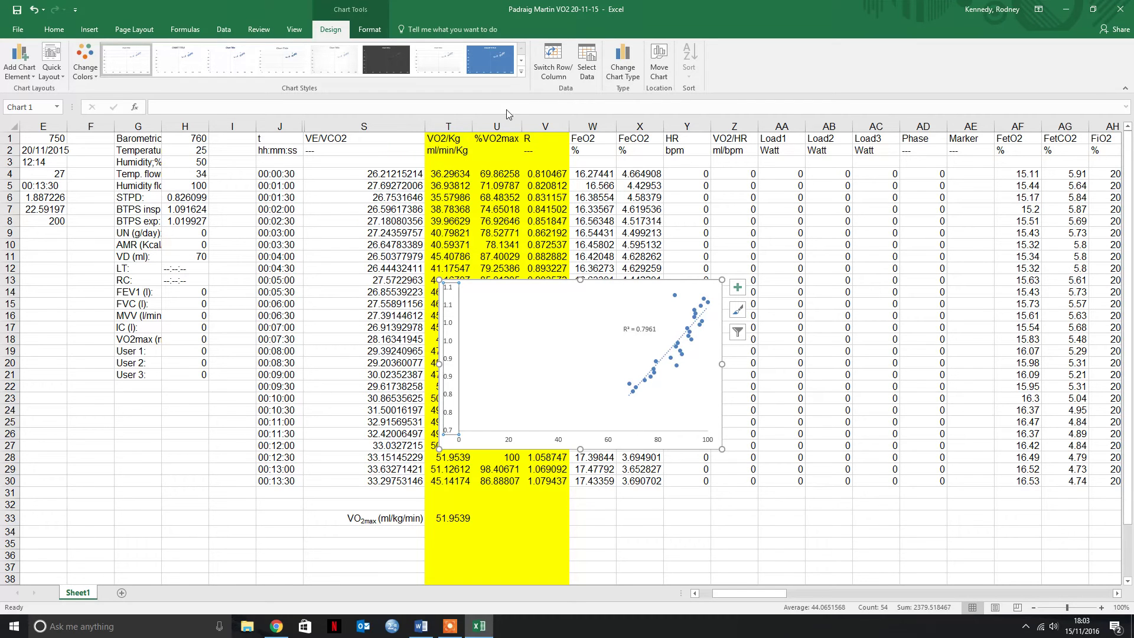
Add a primary horizontal axis title to the chart reading "%VO2max".
{"action": "left_click", "coordinate": [18, 70]}
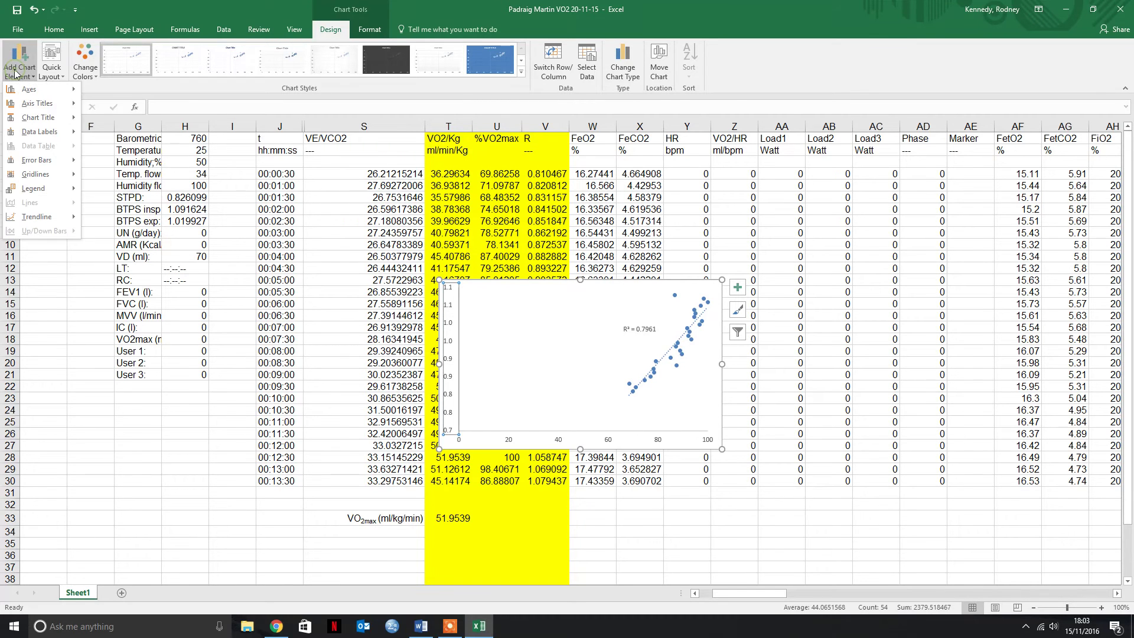
{"action": "mouse_move", "coordinate": [33, 104]}
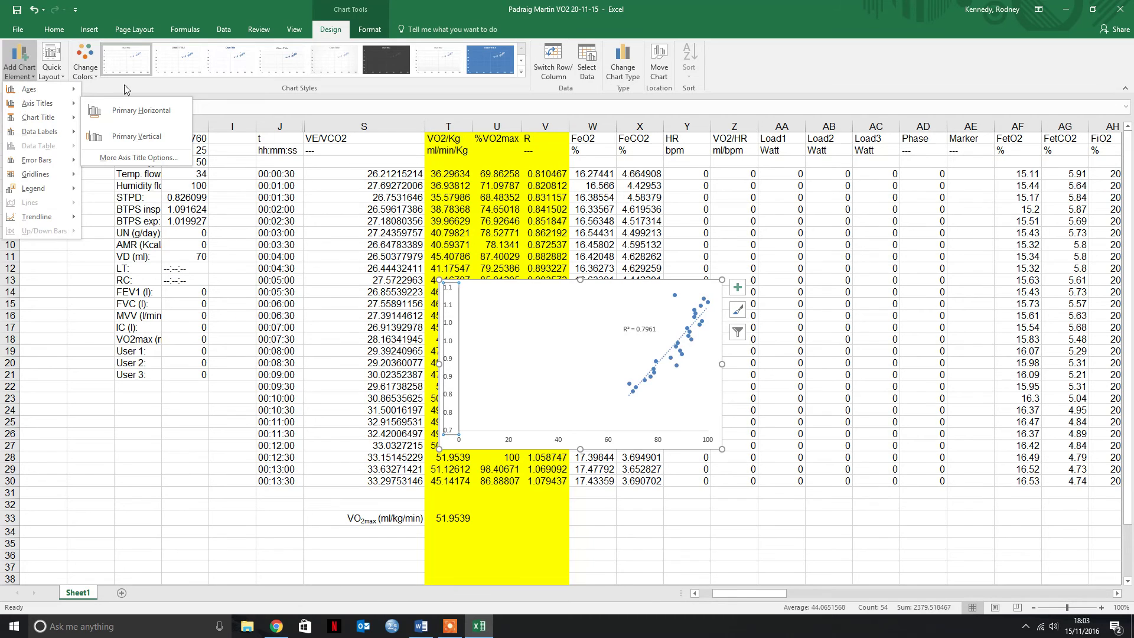
{"action": "left_click", "coordinate": [137, 109]}
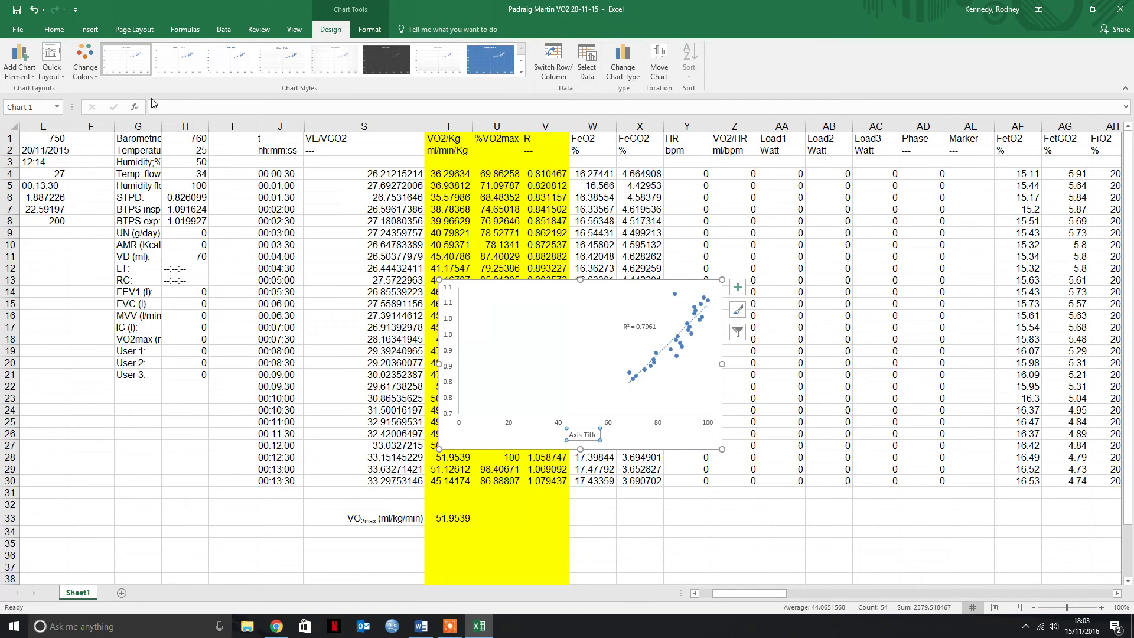
{"action": "left_click", "coordinate": [164, 105]}
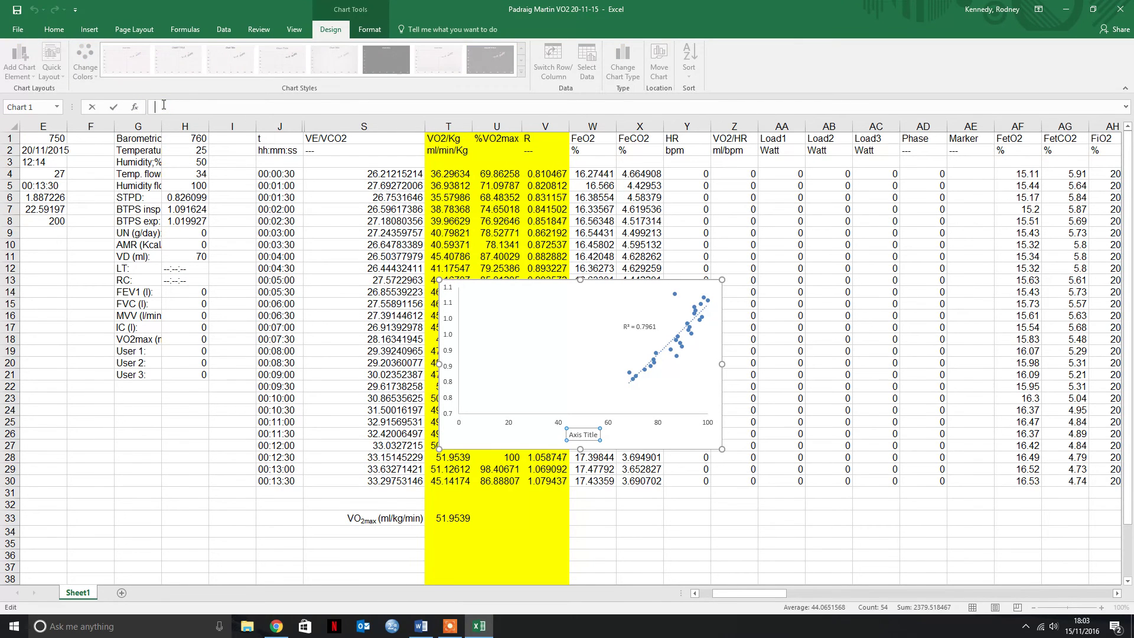
{"action": "type", "text": "%VO2max"}
{"action": "left_click_drag", "start_coordinate": [173, 106], "coordinate": [200, 113]}
{"action": "left_click", "coordinate": [68, 29]}
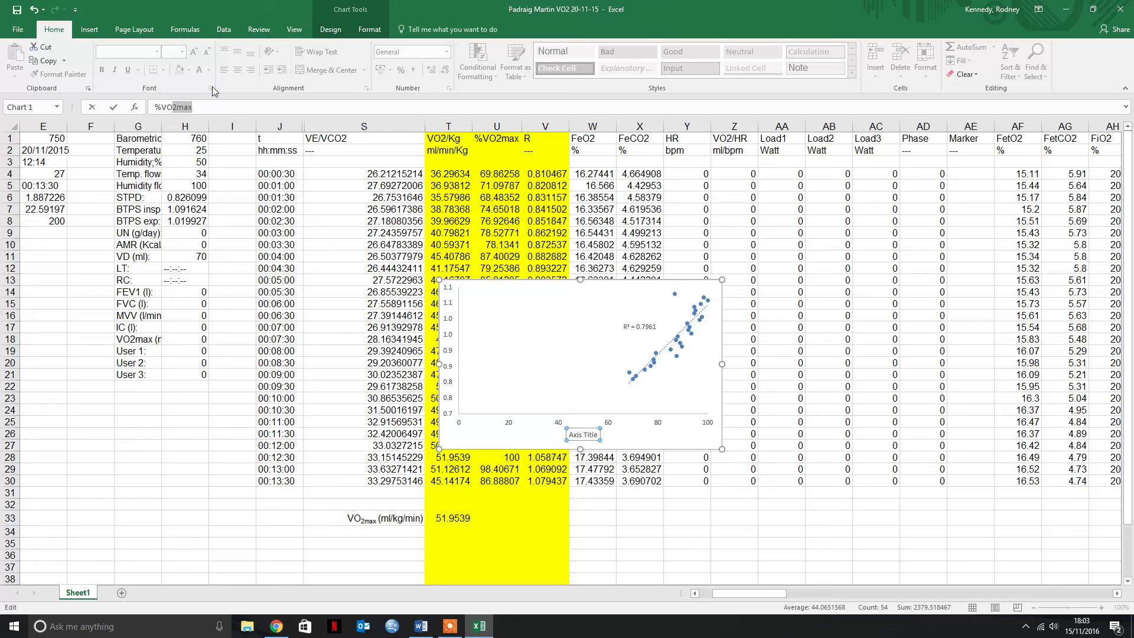
{"action": "left_click", "coordinate": [208, 104]}
{"action": "key", "text": "Return"}
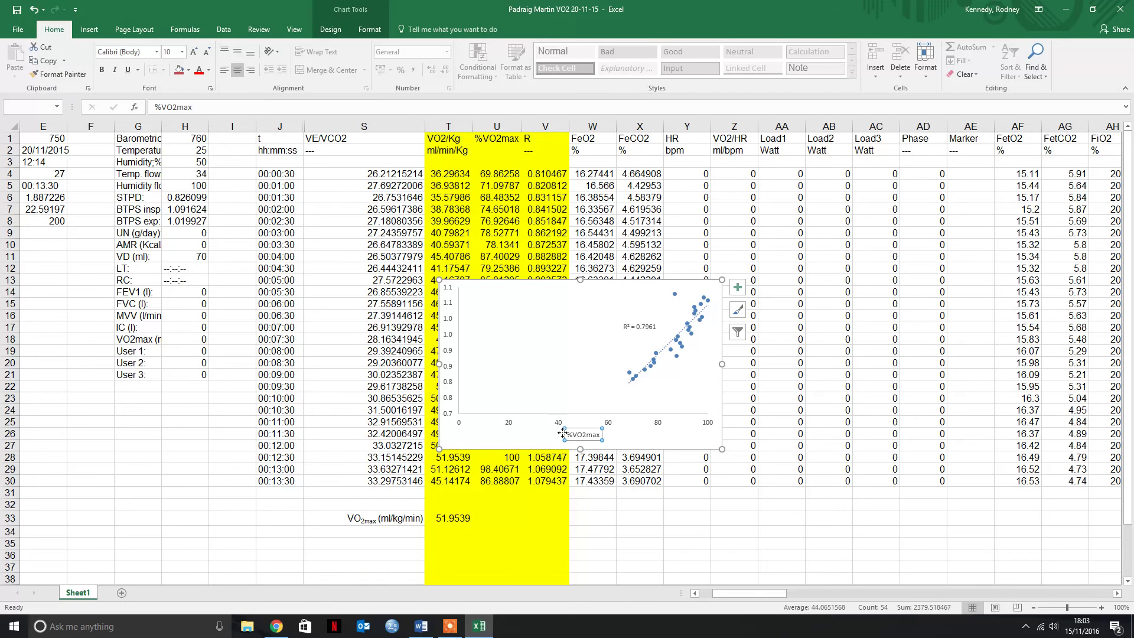
Format the "2max" part of the horizontal axis title as subscript.
{"action": "double_click", "coordinate": [585, 434]}
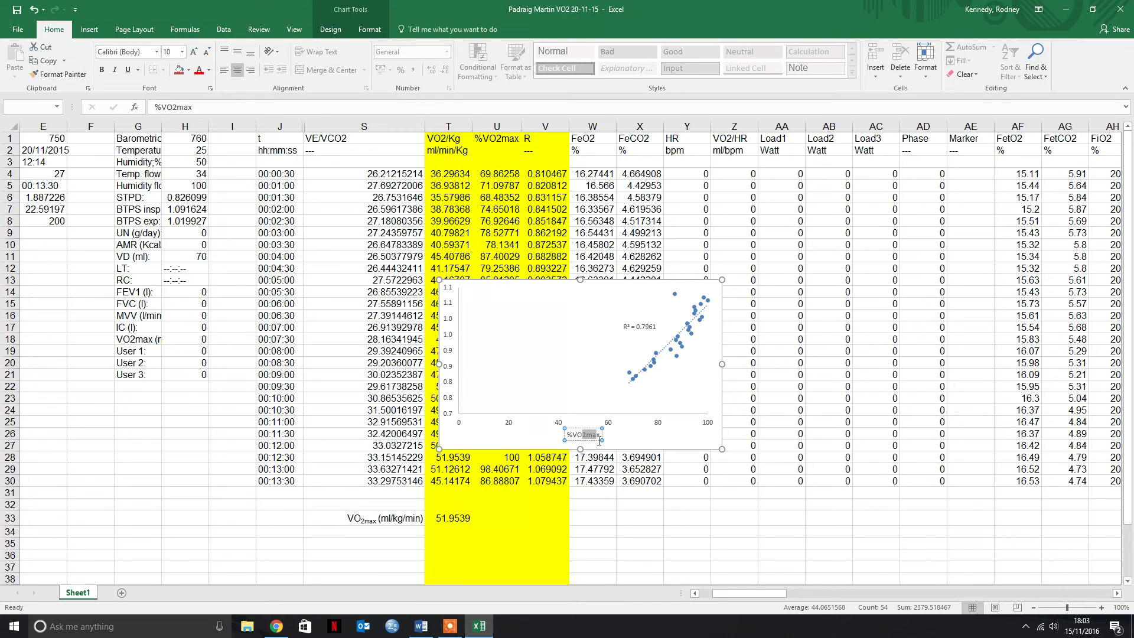
{"action": "left_click_drag", "start_coordinate": [581, 435], "coordinate": [598, 436]}
{"action": "left_click", "coordinate": [210, 88]}
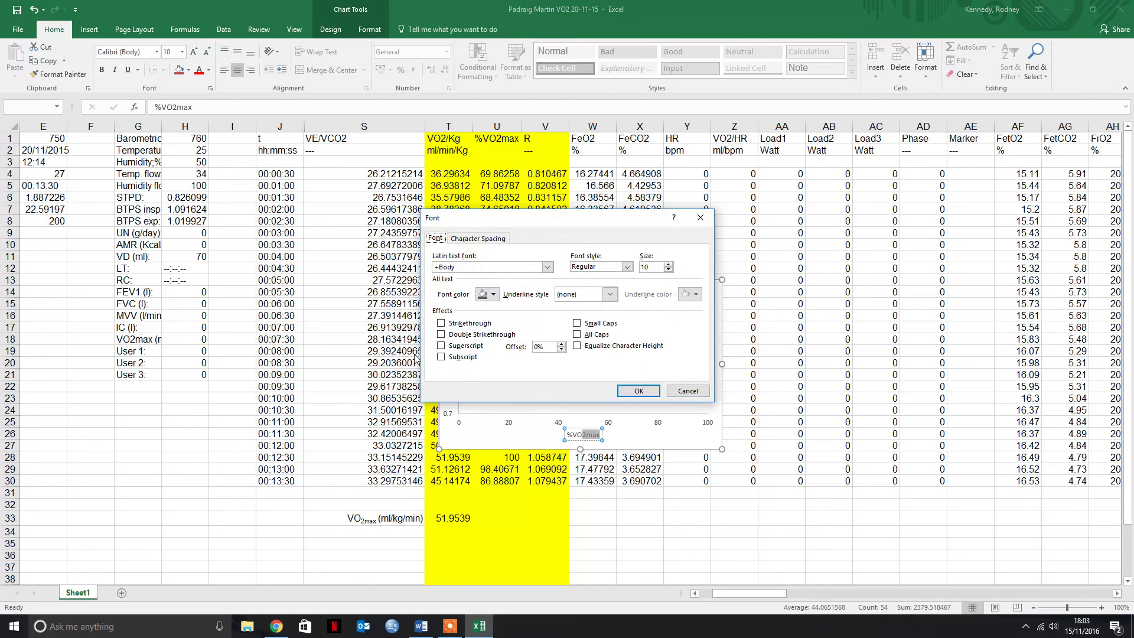
{"action": "left_click", "coordinate": [441, 357]}
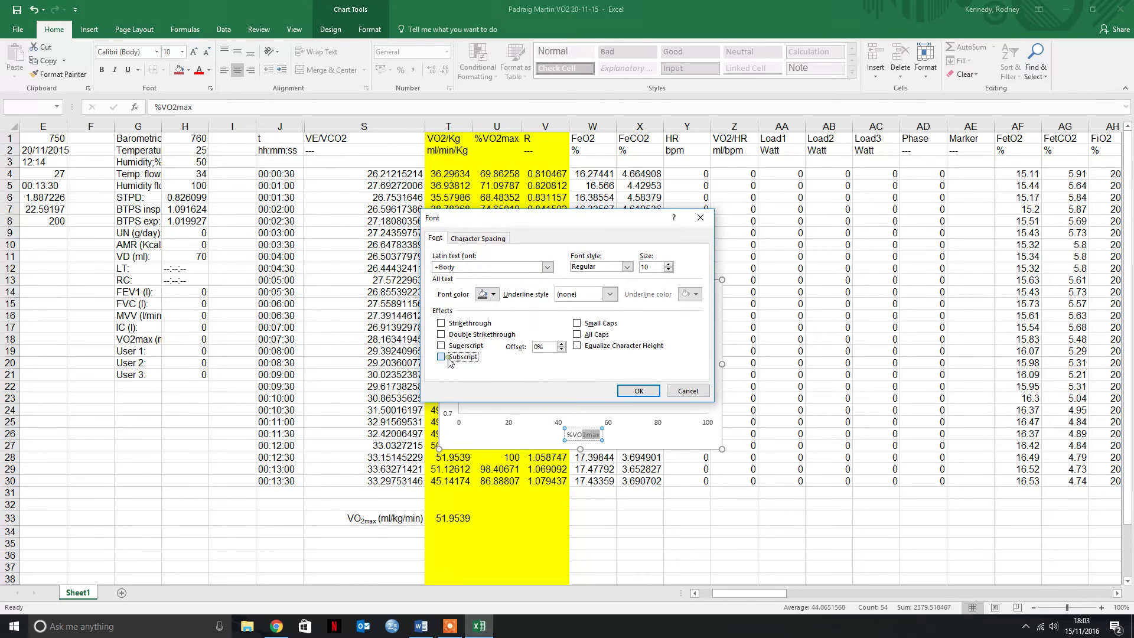
{"action": "left_click", "coordinate": [636, 391]}
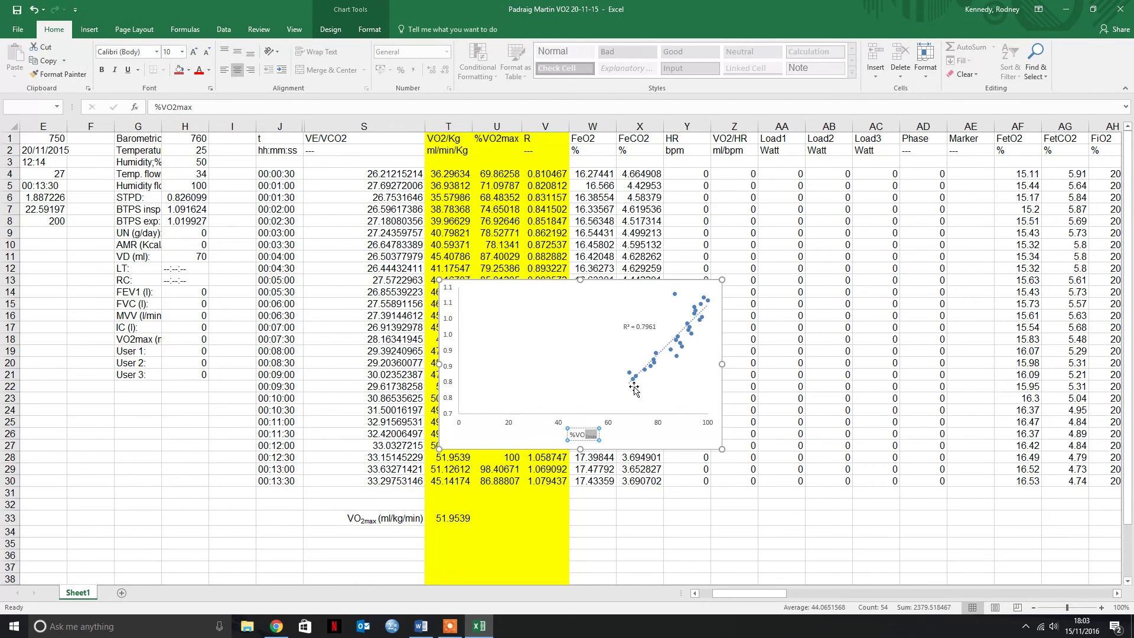
{"action": "left_click", "coordinate": [633, 435]}
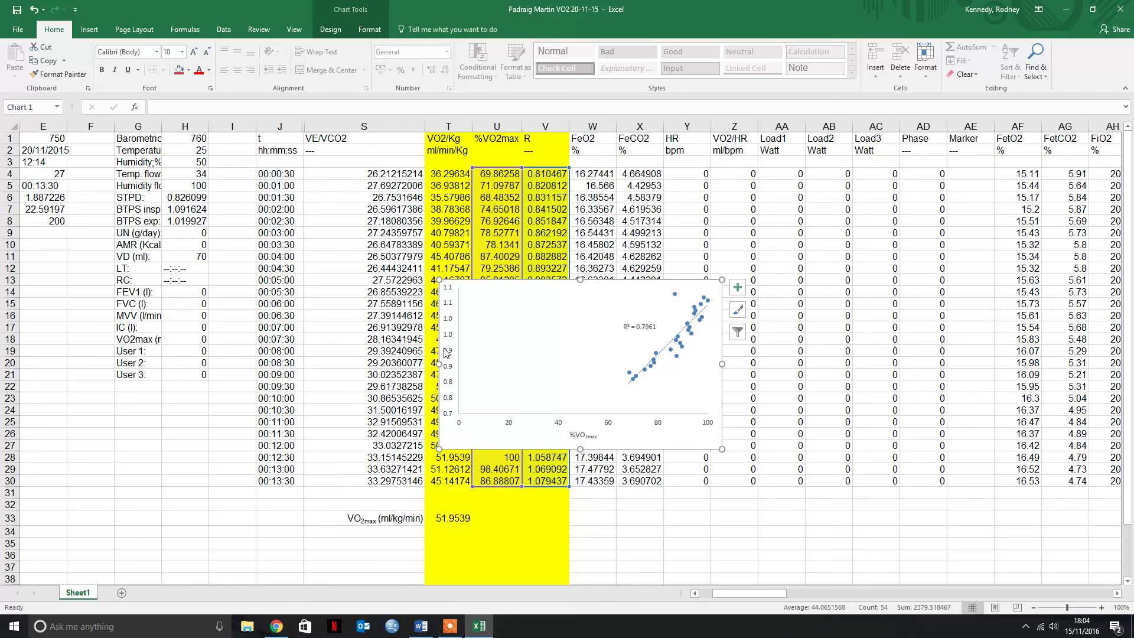
Add a primary vertical axis title to the chart reading "Respiratory Exchange Ratio".
{"action": "left_click", "coordinate": [331, 29]}
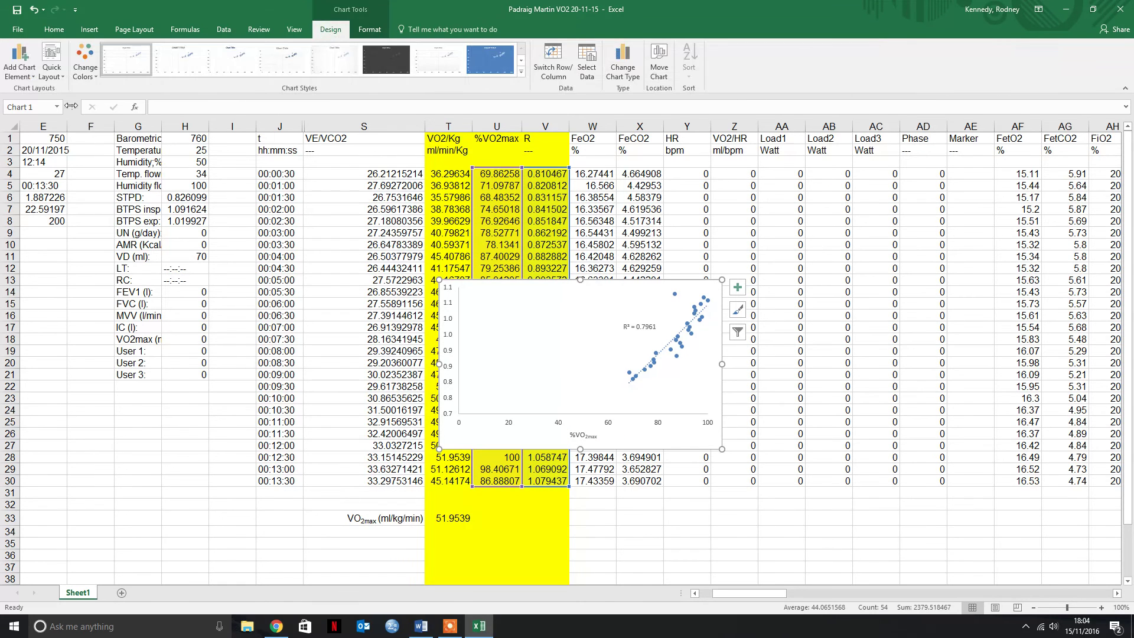
{"action": "left_click", "coordinate": [16, 74]}
{"action": "mouse_move", "coordinate": [38, 104]}
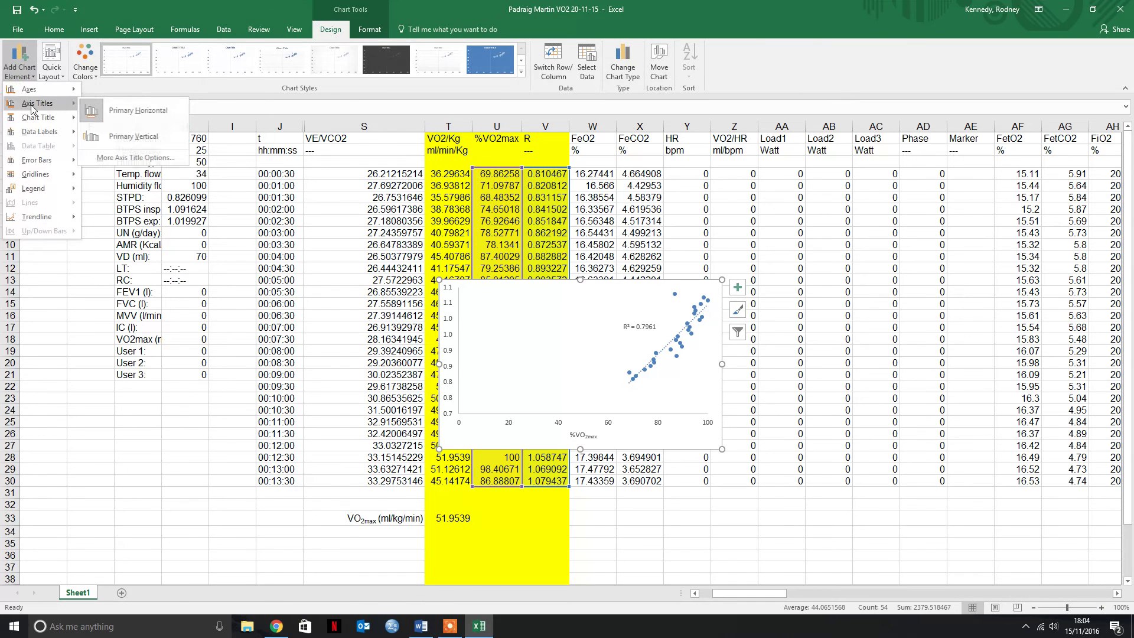
{"action": "left_click", "coordinate": [130, 139]}
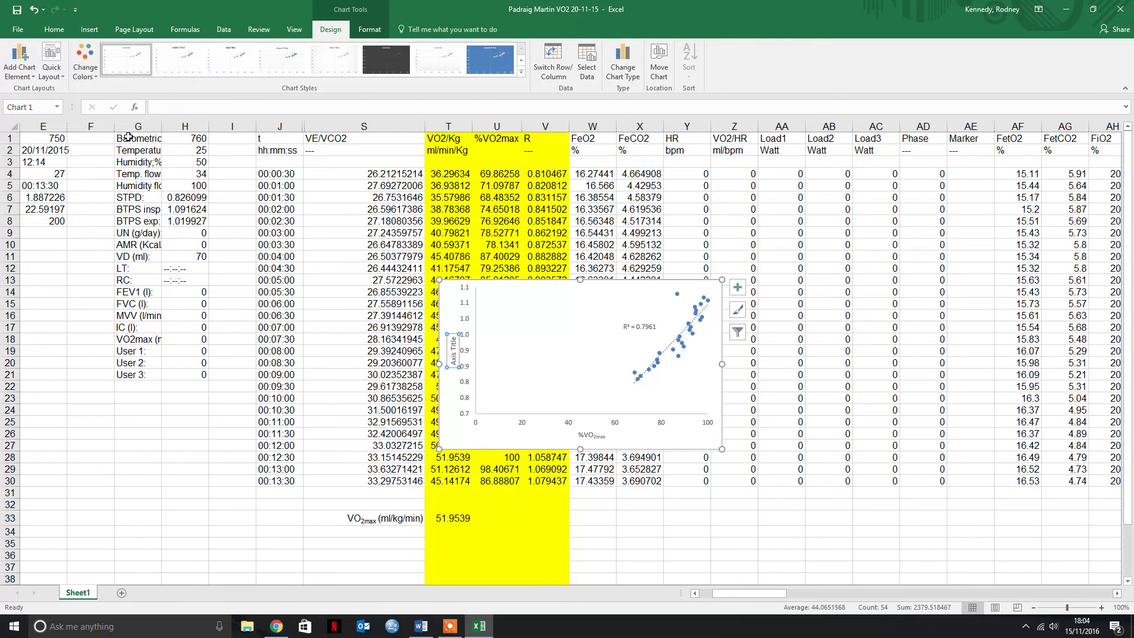
{"action": "left_click", "coordinate": [196, 108]}
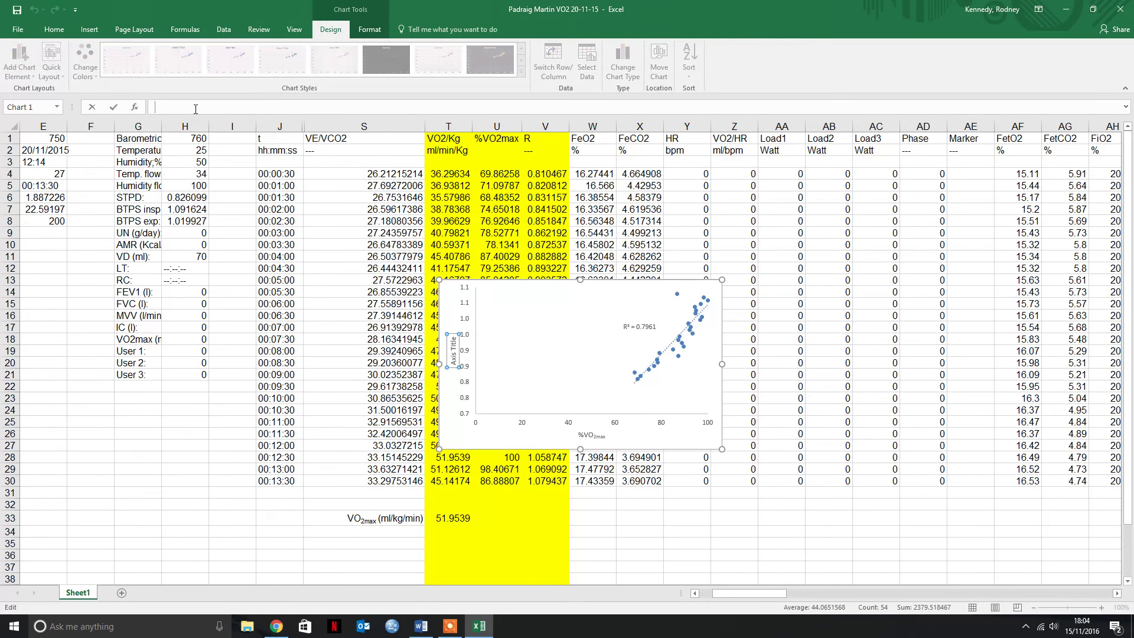
{"action": "type", "text": "R"}
{"action": "type", "text": "espiratory Exchange Ratio"}
{"action": "key", "text": "Return"}
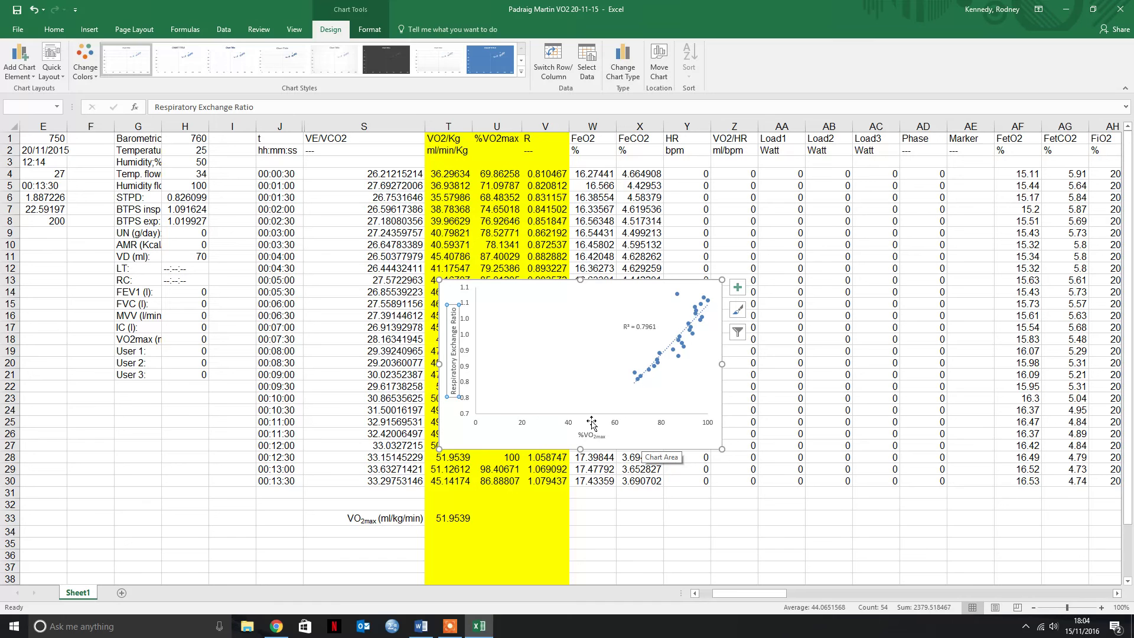
Copy the whole chart and paste it into the Word document on the empty line above the Figure 1 caption.
{"action": "left_click", "coordinate": [450, 292]}
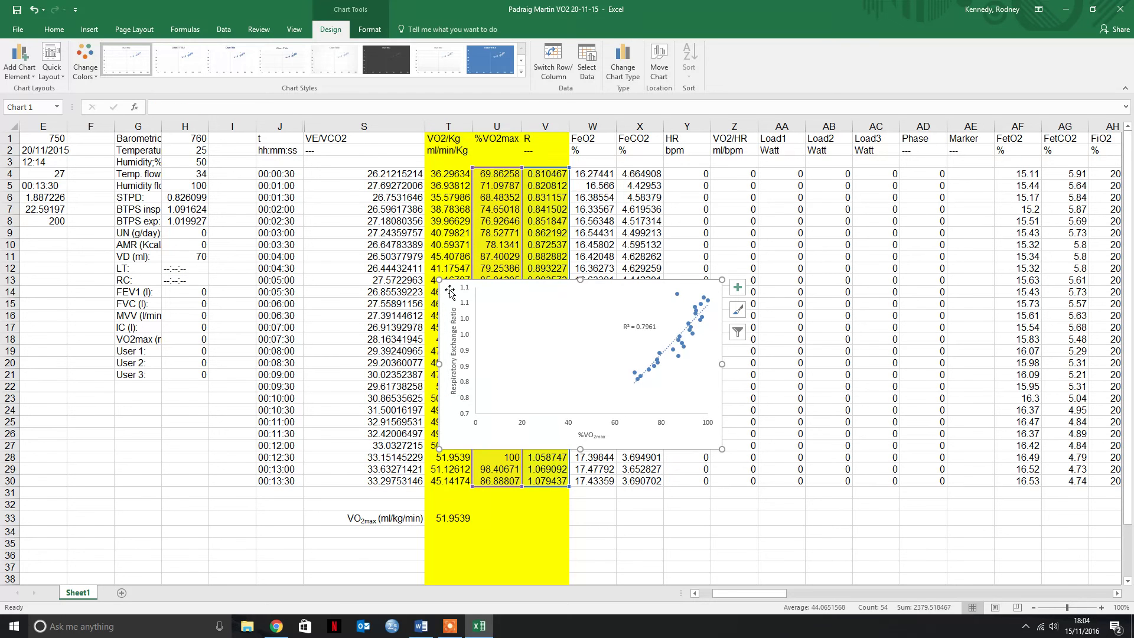
{"action": "right_click", "coordinate": [450, 291]}
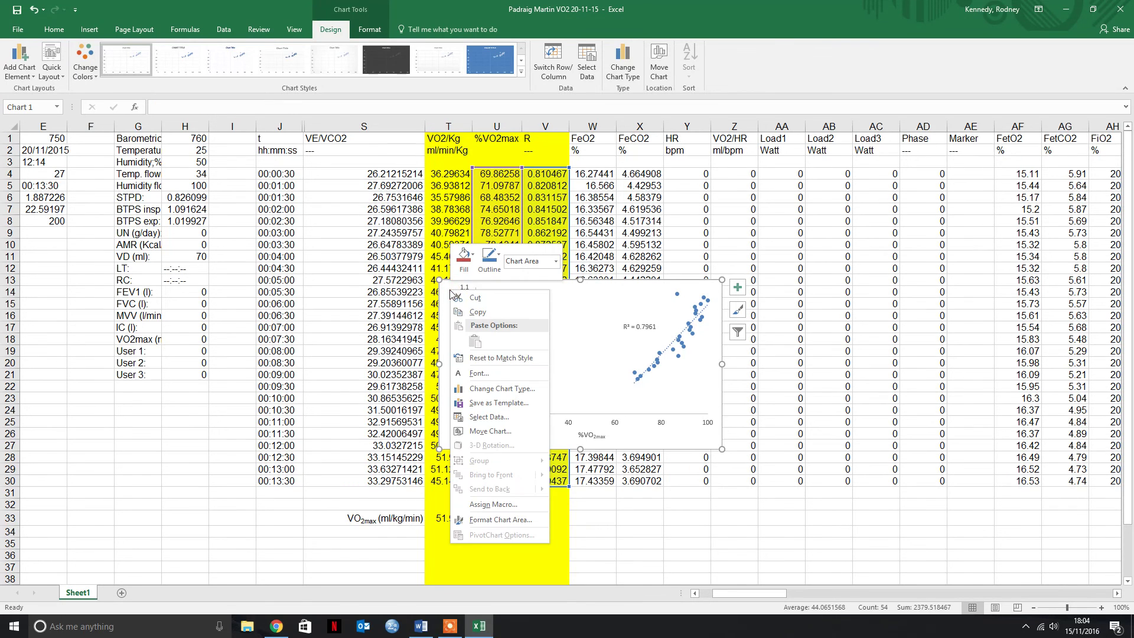
{"action": "left_click", "coordinate": [476, 311]}
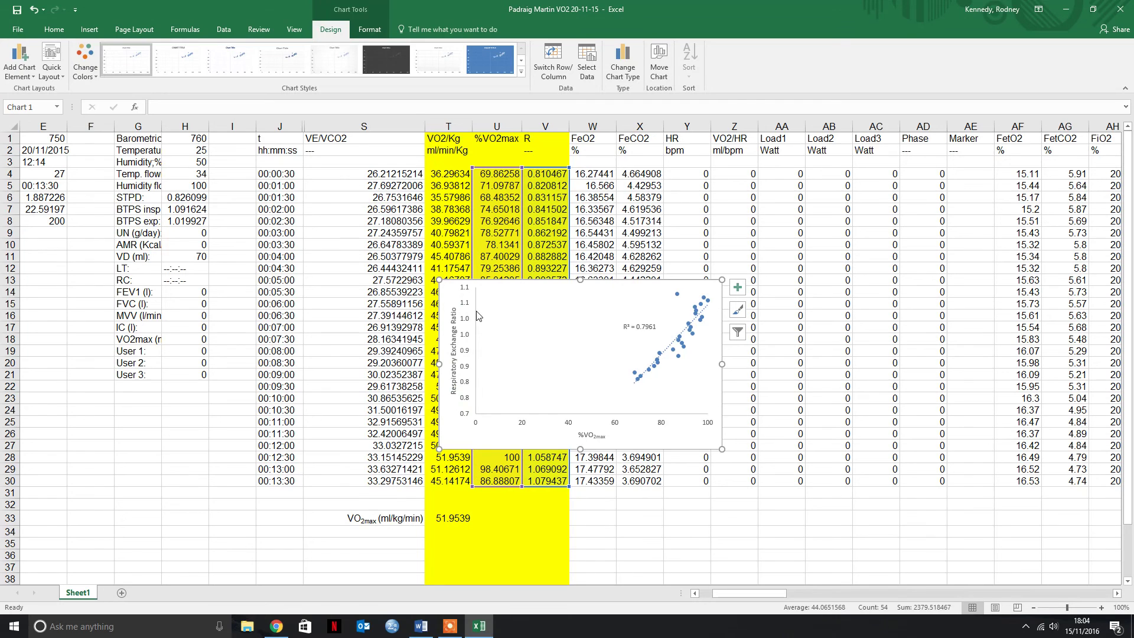
{"action": "left_click", "coordinate": [422, 629]}
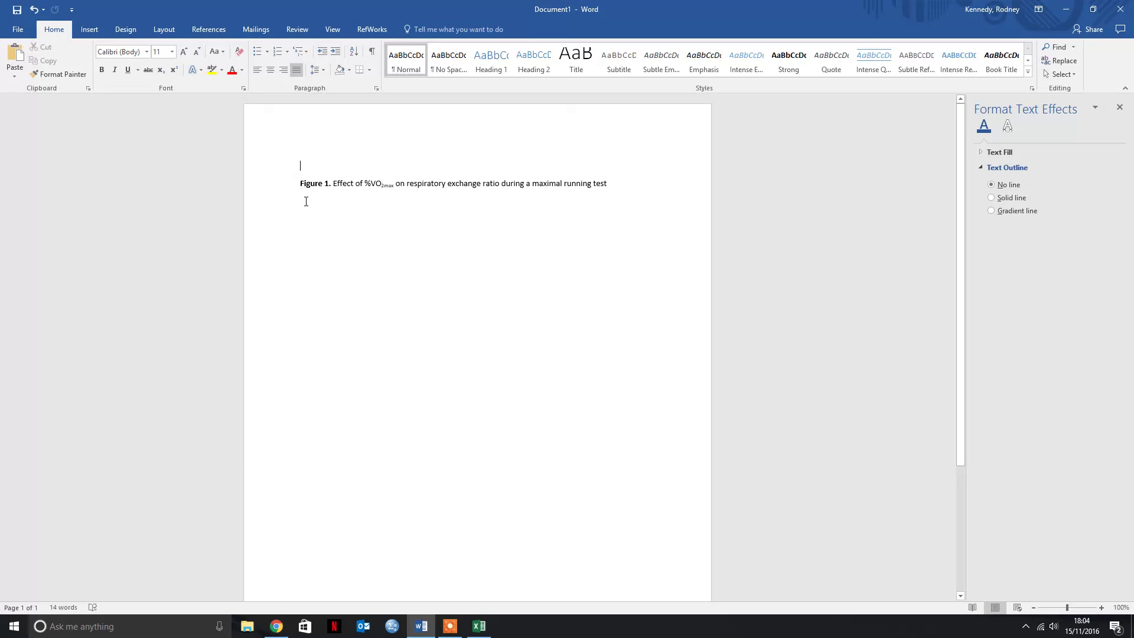
{"action": "right_click", "coordinate": [302, 169]}
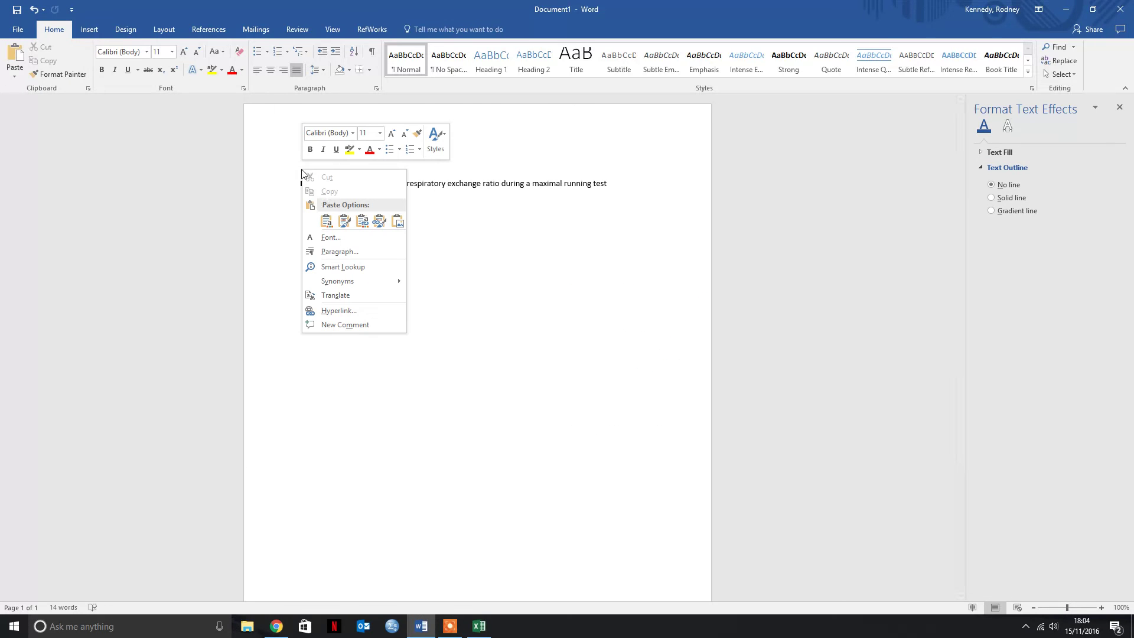
{"action": "left_click", "coordinate": [326, 221]}
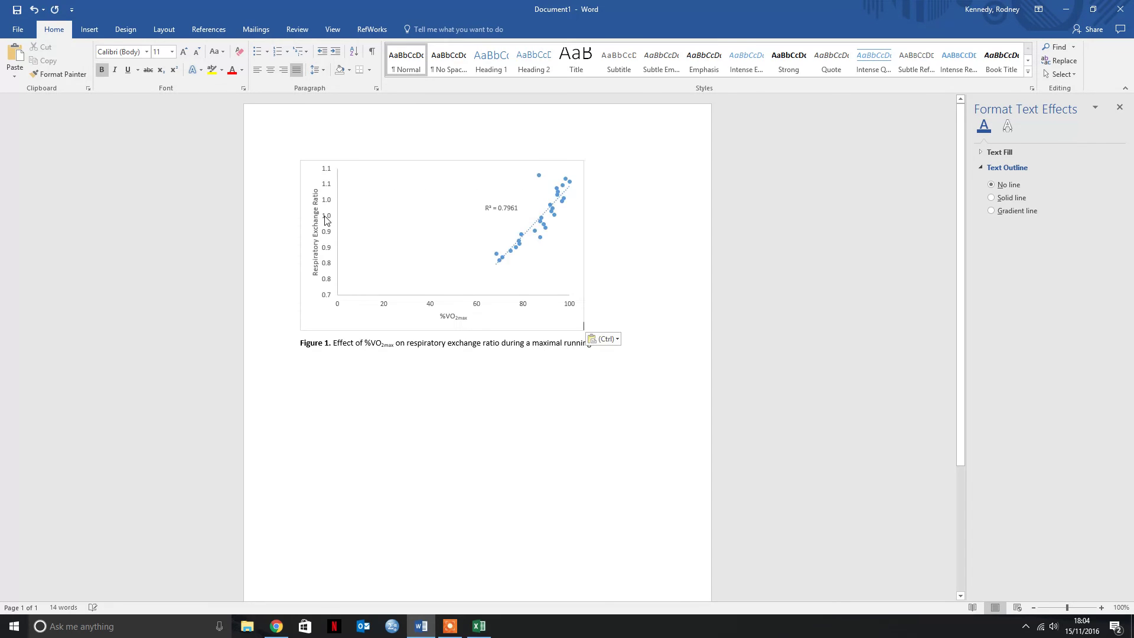
Centre the pasted chart on the page and remove its border by setting it to no line.
{"action": "left_click", "coordinate": [298, 72]}
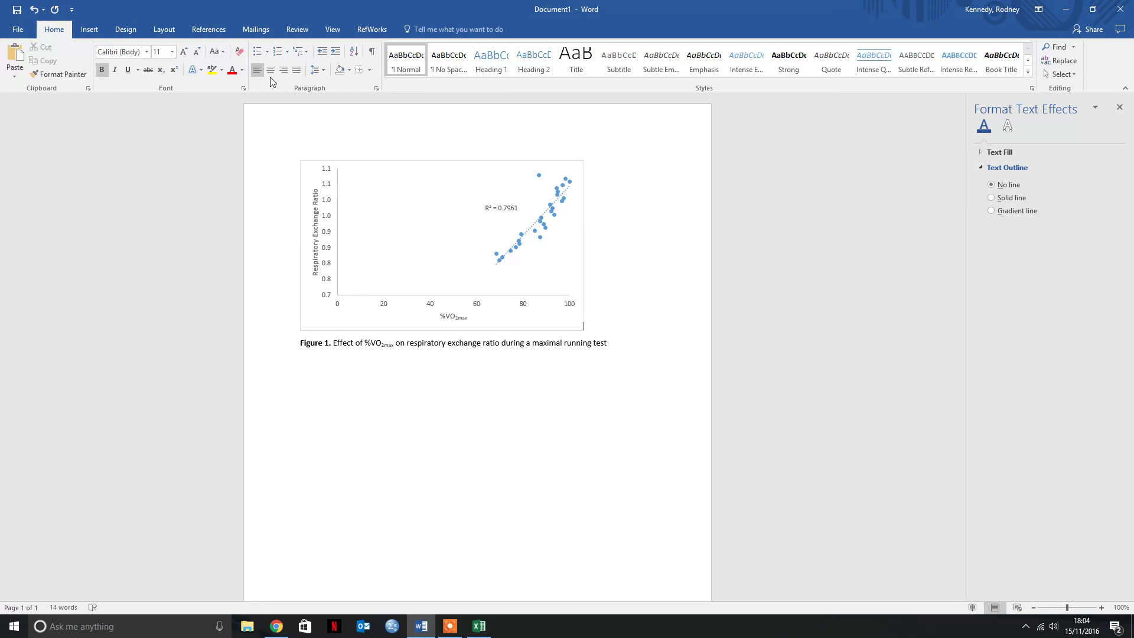
{"action": "left_click", "coordinate": [271, 72]}
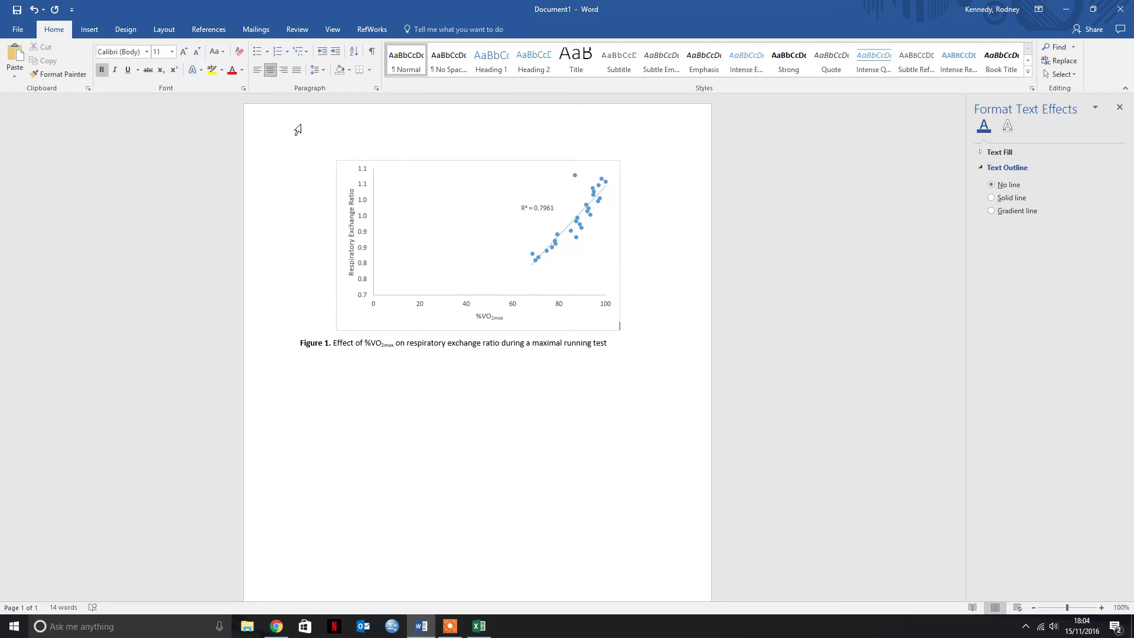
{"action": "left_click", "coordinate": [341, 182]}
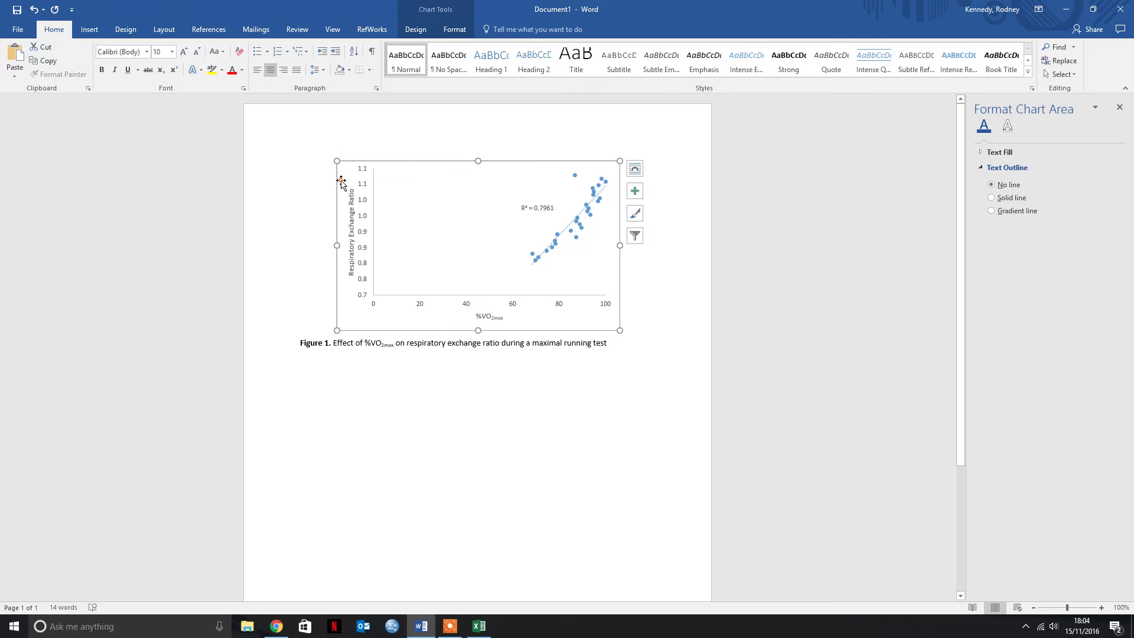
{"action": "right_click", "coordinate": [341, 181]}
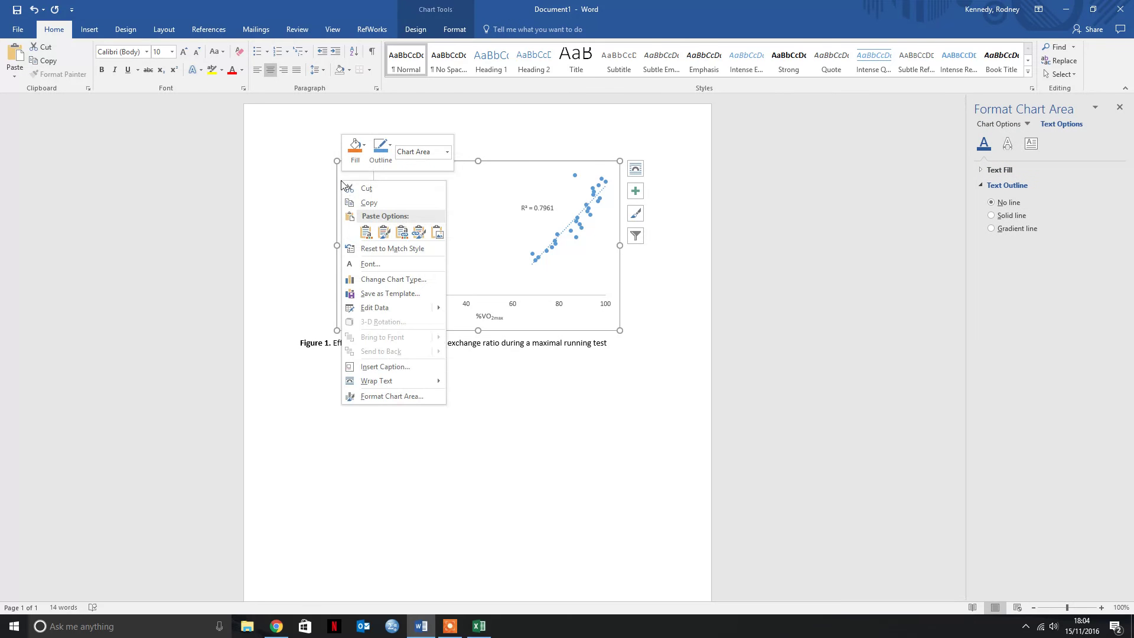
{"action": "left_click", "coordinate": [406, 396]}
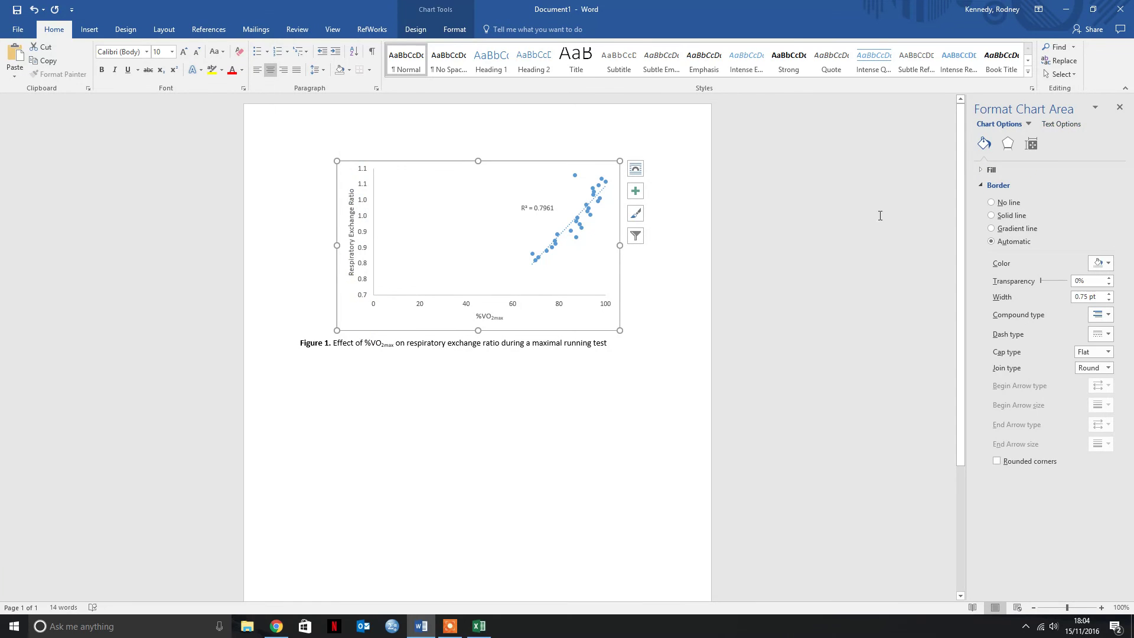
{"action": "left_click", "coordinate": [993, 203]}
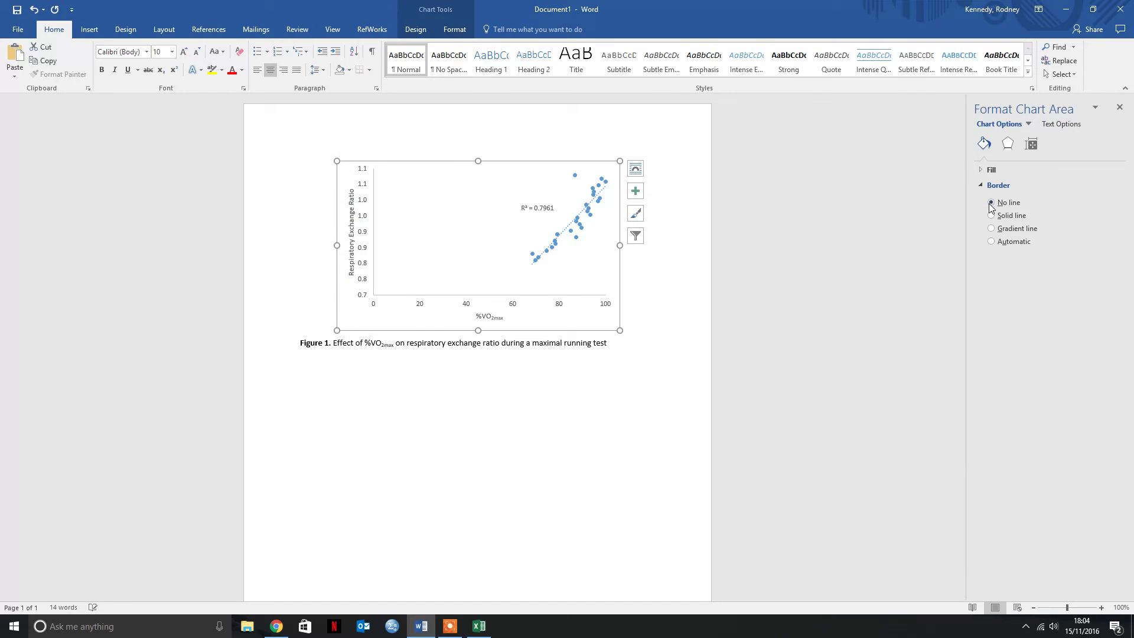
{"action": "left_click", "coordinate": [1121, 110]}
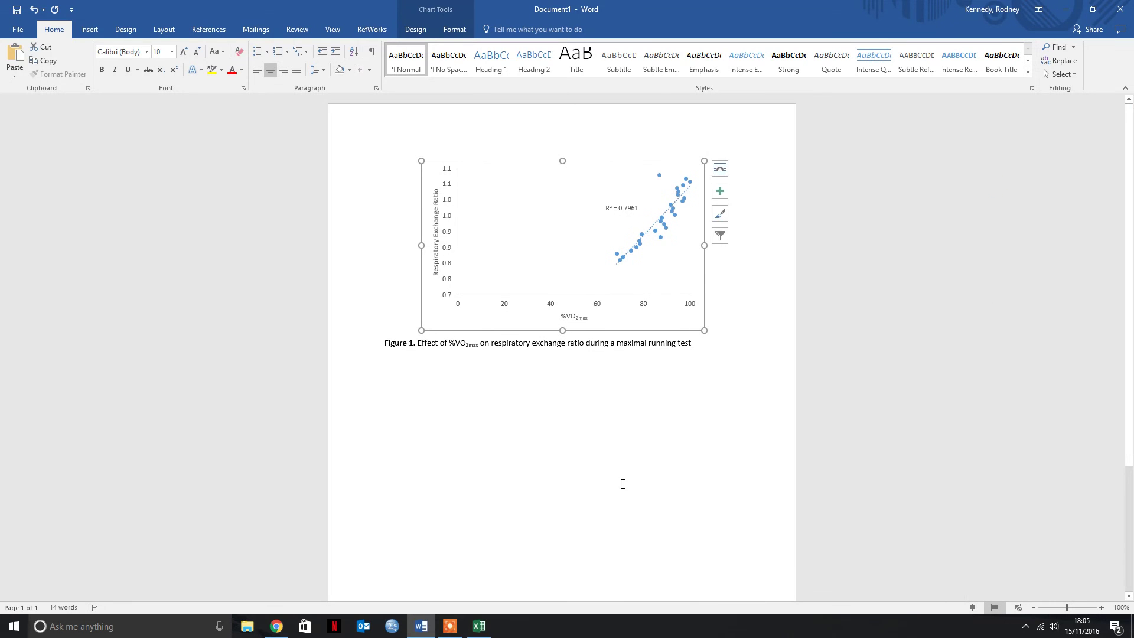